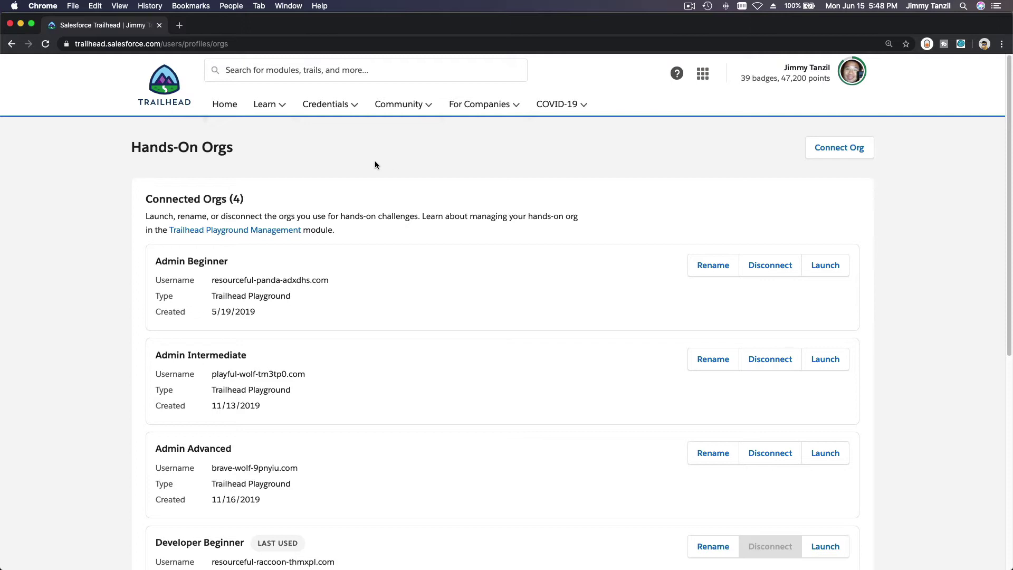
Step: Search Google for dlrs in a new tab and open the afawcett/declarative-lookup-rollup-summaries GitHub result
{"action": "left_click", "coordinate": [180, 25]}
{"action": "type", "text": "dlrs"}
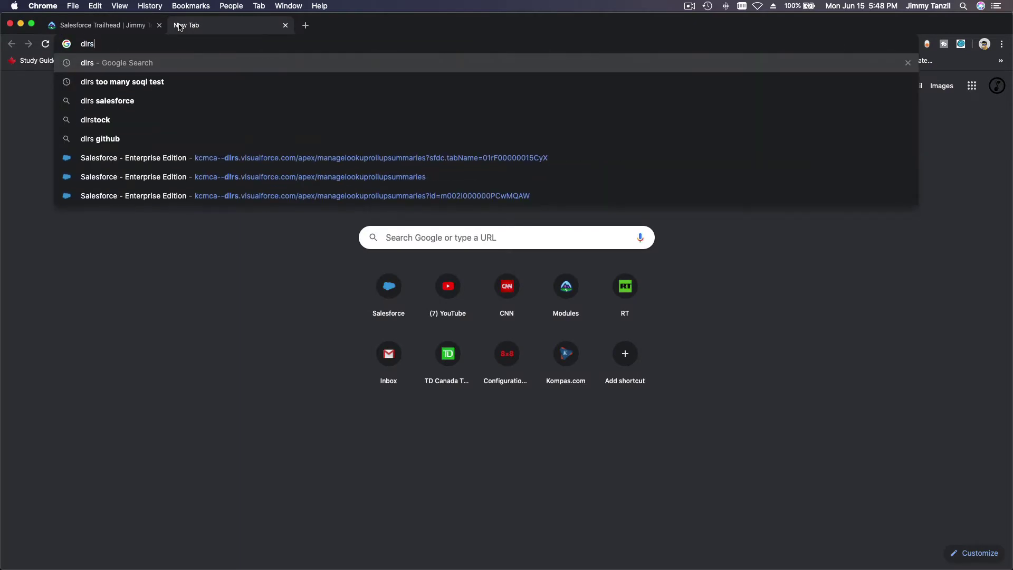
{"action": "key", "text": "Return"}
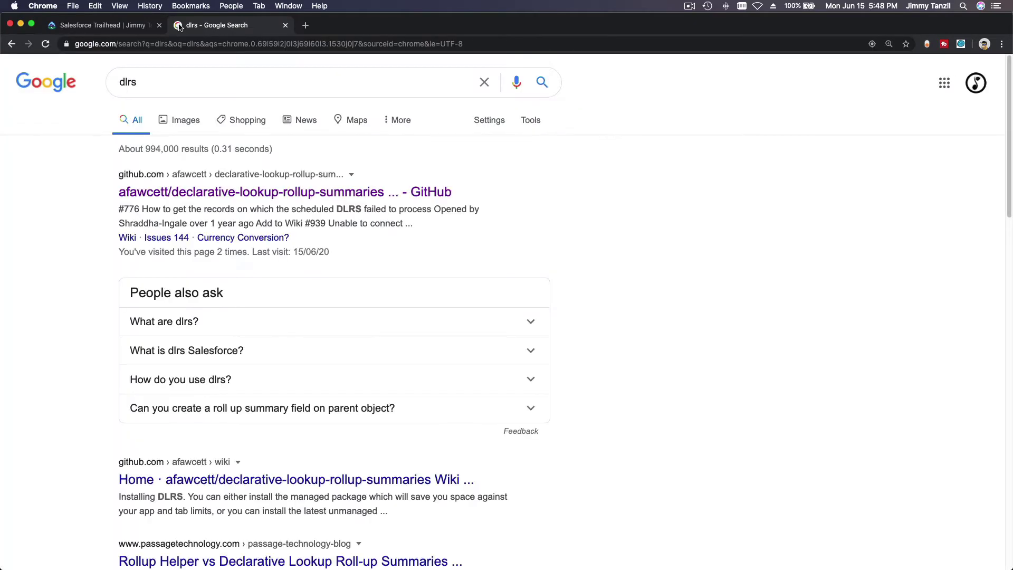
{"action": "left_click", "coordinate": [202, 176]}
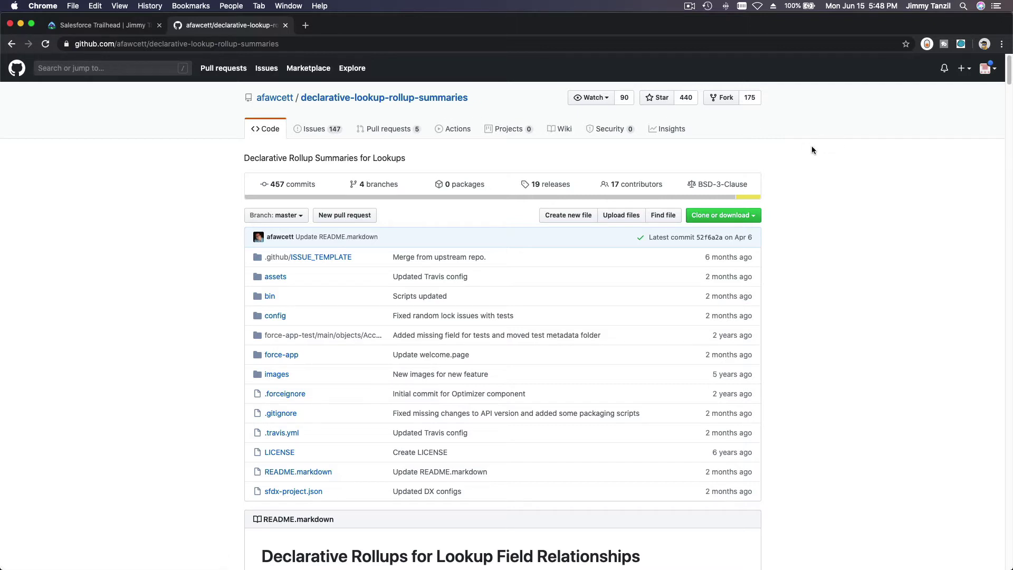
Step: Scroll the README past Features Summary down to the Documentation section's blog post links
{"action": "scroll", "coordinate": [811, 146], "scroll_direction": "down", "scroll_amount": 5}
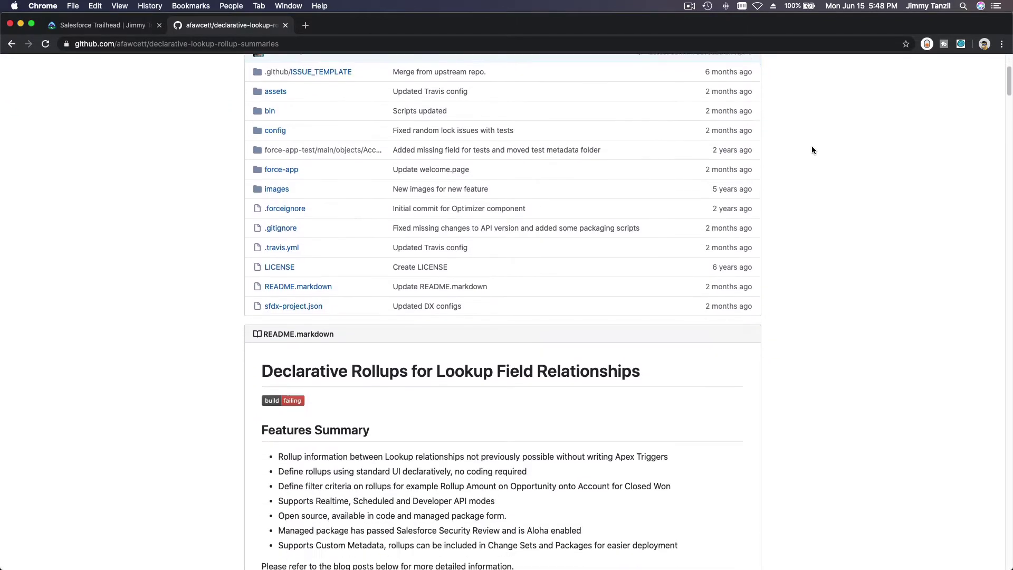
{"action": "scroll", "coordinate": [811, 150], "scroll_direction": "up", "scroll_amount": 4}
{"action": "scroll", "coordinate": [811, 146], "scroll_direction": "up", "scroll_amount": 2}
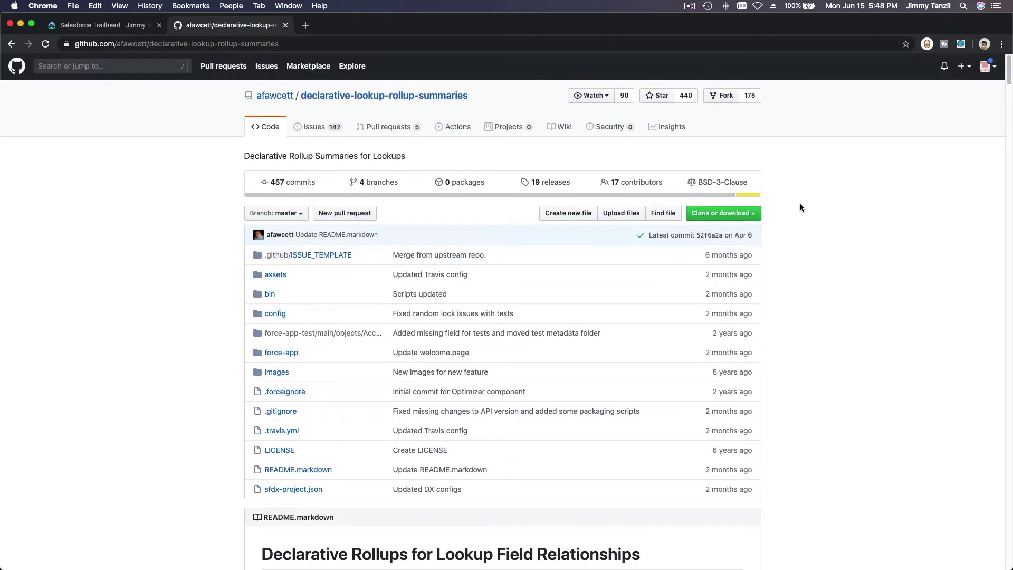
{"action": "scroll", "coordinate": [800, 204], "scroll_direction": "down", "scroll_amount": 5}
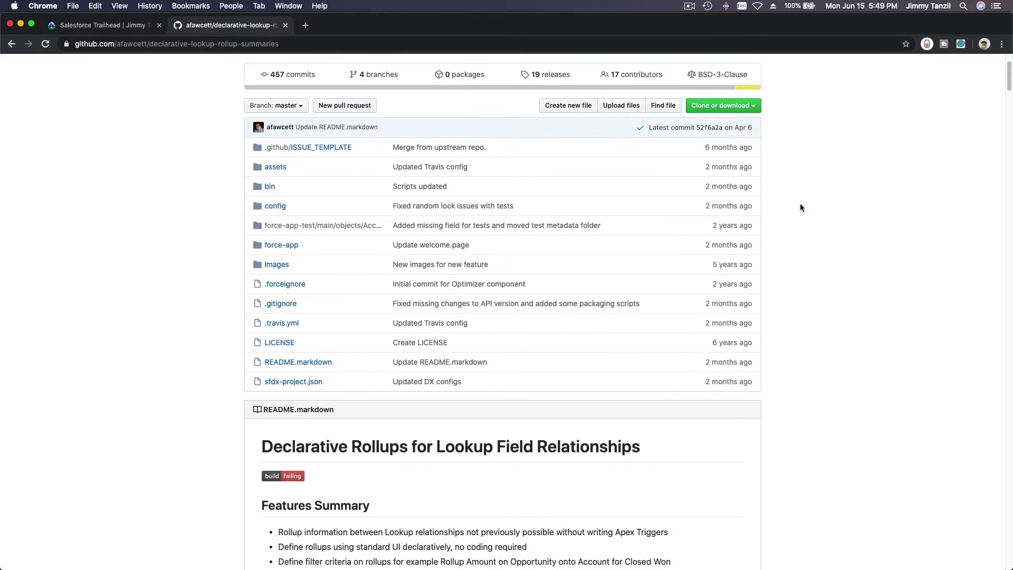
{"action": "scroll", "coordinate": [800, 208], "scroll_direction": "down", "scroll_amount": 6}
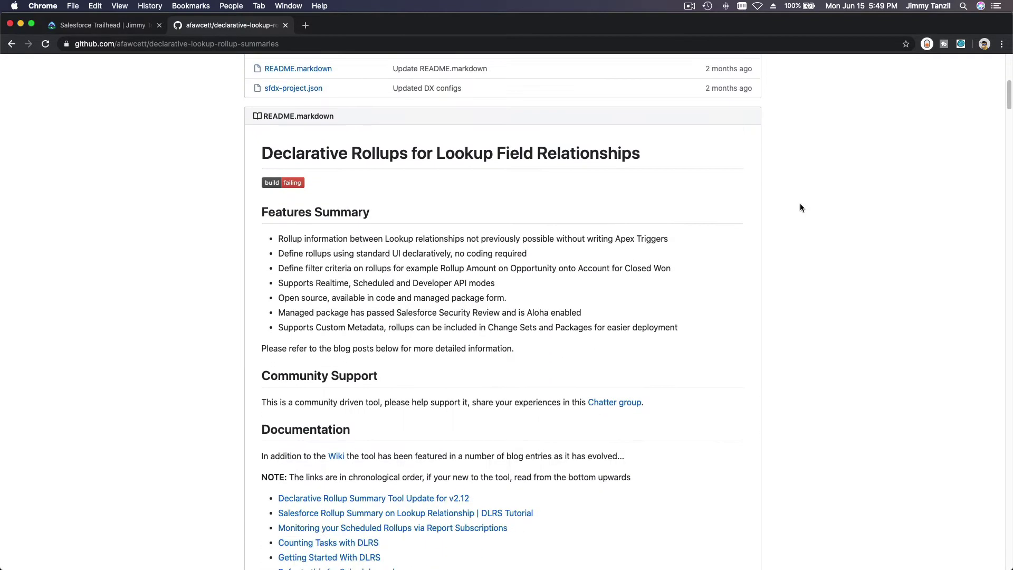
{"action": "scroll", "coordinate": [800, 207], "scroll_direction": "down", "scroll_amount": 1}
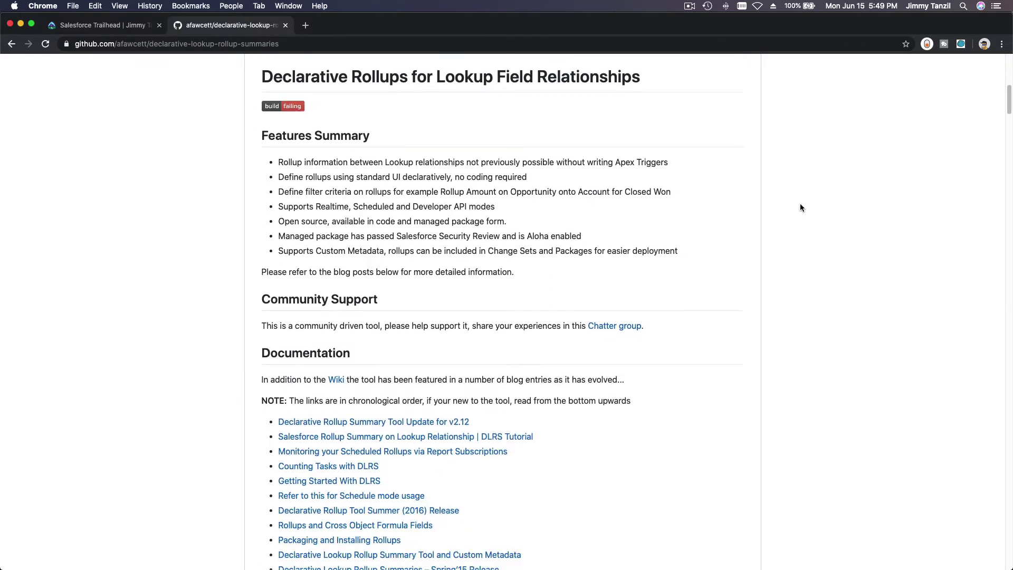
{"action": "scroll", "coordinate": [800, 207], "scroll_direction": "down", "scroll_amount": 1}
{"action": "scroll", "coordinate": [802, 248], "scroll_direction": "down", "scroll_amount": 1}
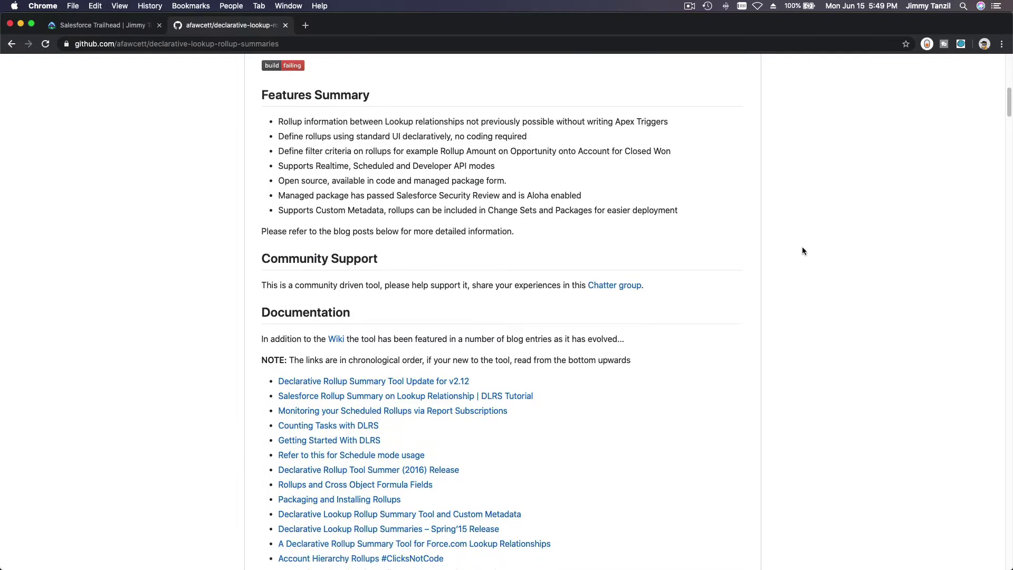
{"action": "scroll", "coordinate": [477, 199], "scroll_direction": "down", "scroll_amount": 6}
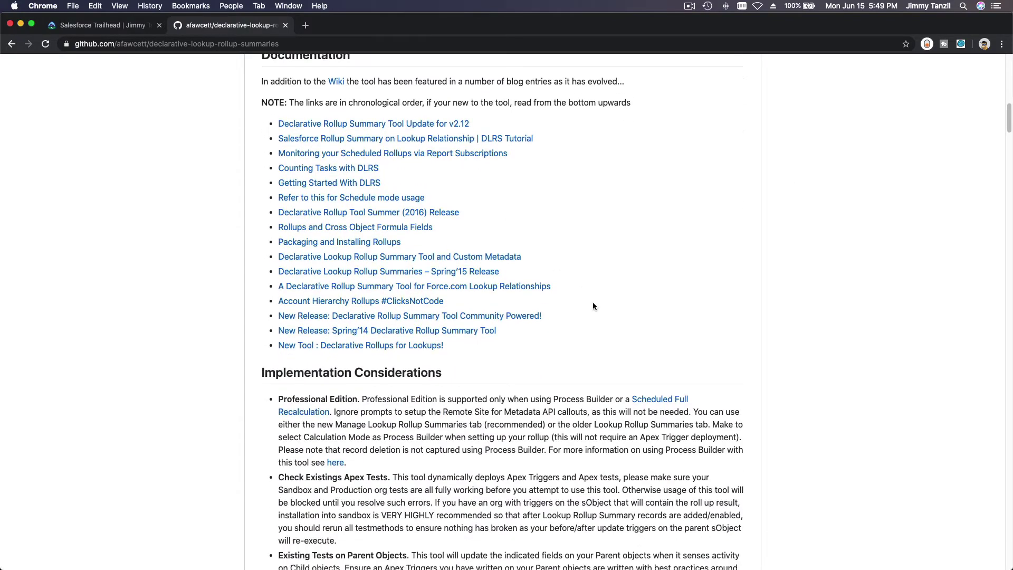
{"action": "scroll", "coordinate": [593, 301], "scroll_direction": "down", "scroll_amount": 15}
{"action": "scroll", "coordinate": [658, 321], "scroll_direction": "down", "scroll_amount": 5}
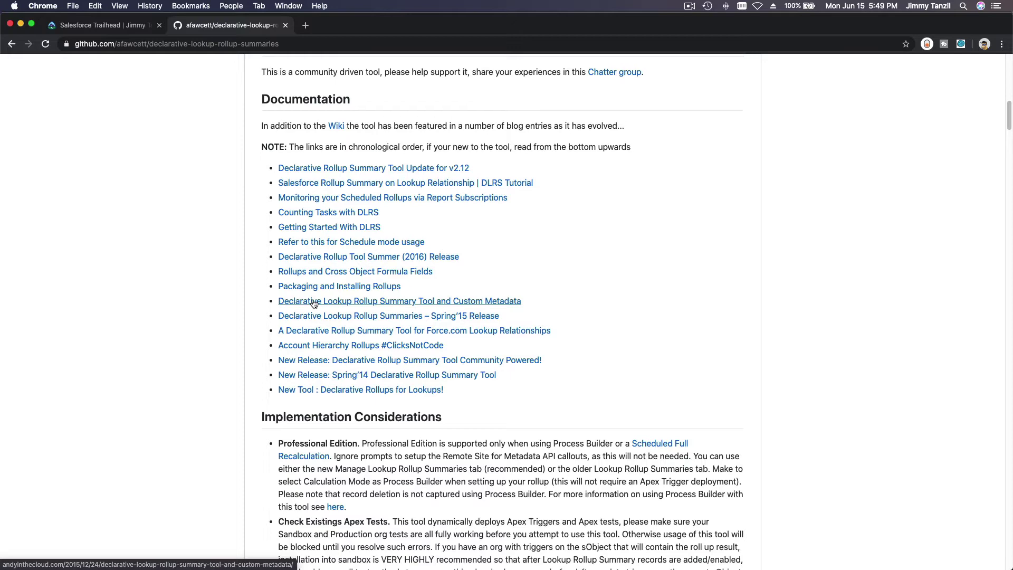
Step: Open the 'Declarative Lookup Rollup Summary Tool and Custom Metadata' post, then the blog's About page
{"action": "left_click", "coordinate": [314, 303]}
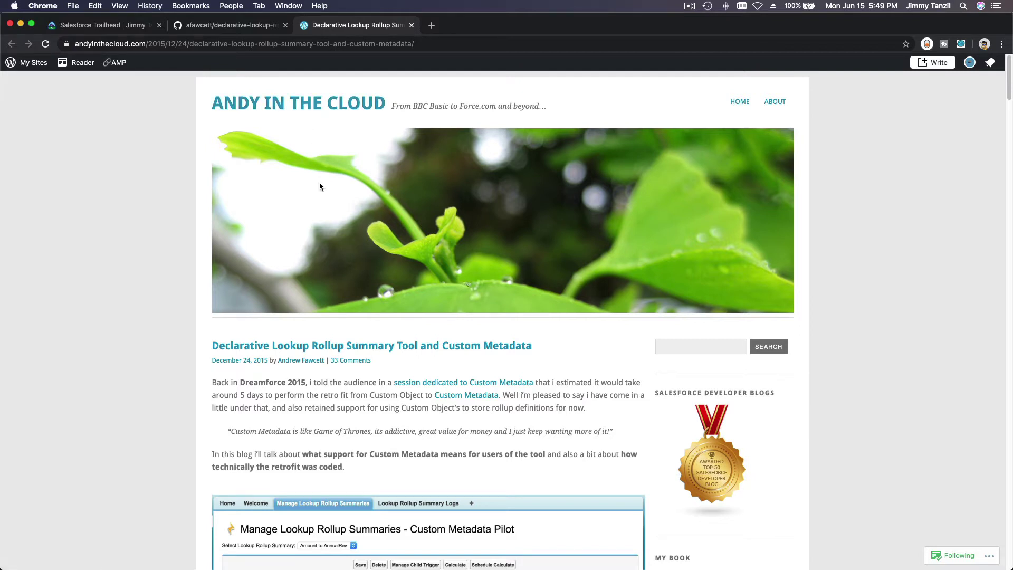
{"action": "left_click", "coordinate": [774, 102]}
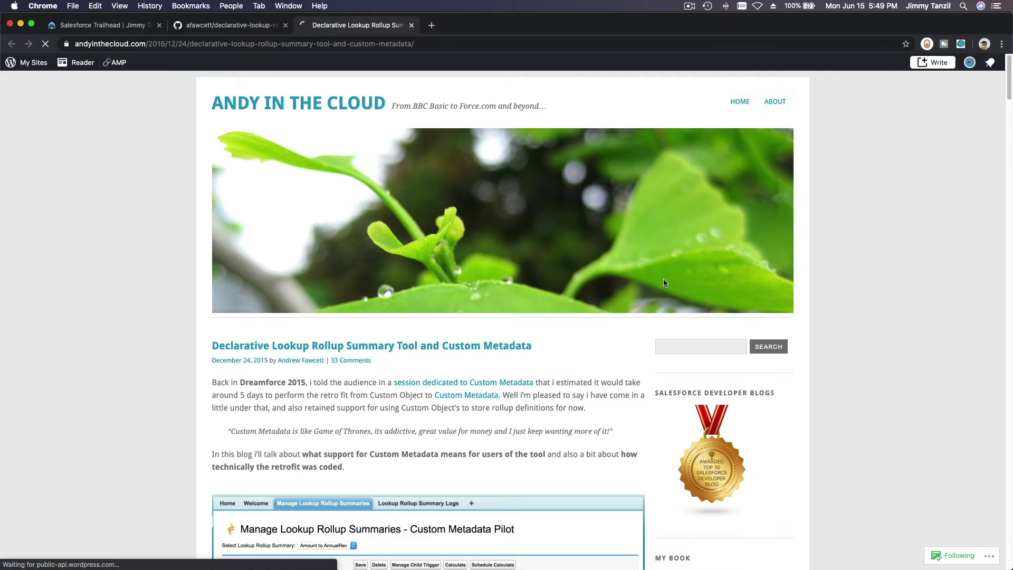
{"action": "scroll", "coordinate": [505, 239], "scroll_direction": "down", "scroll_amount": 3}
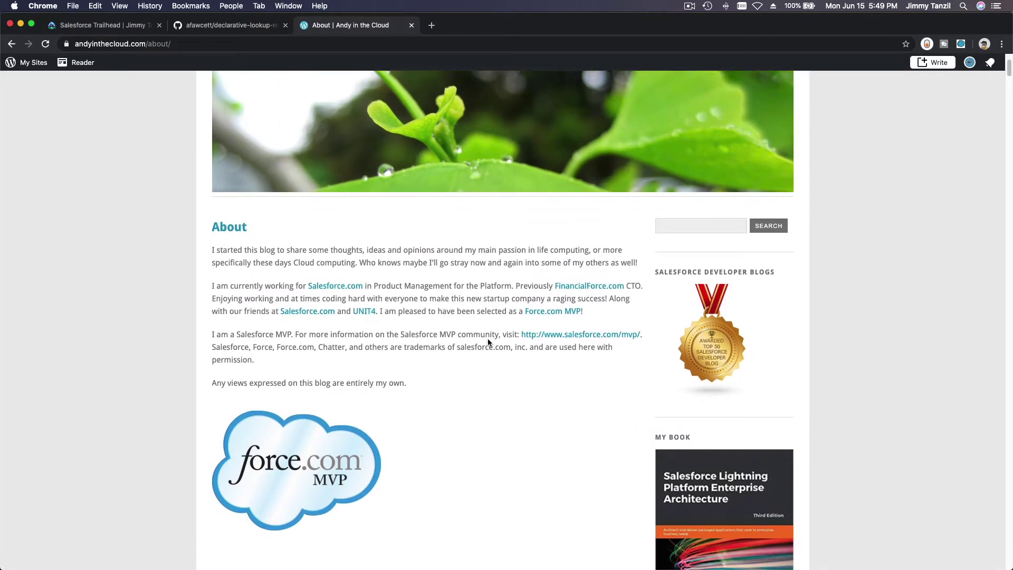
{"action": "scroll", "coordinate": [488, 340], "scroll_direction": "down", "scroll_amount": 1}
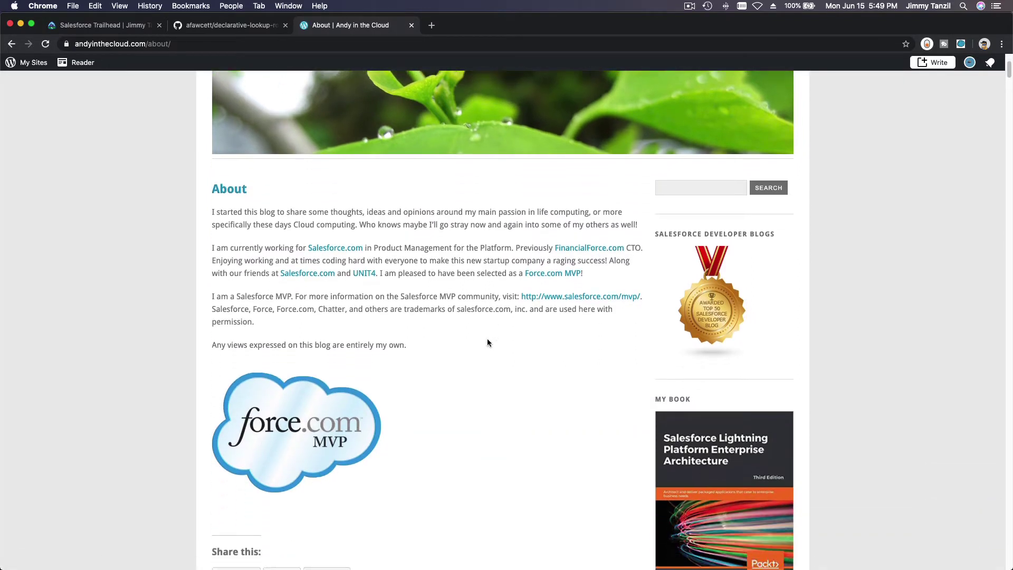
Step: Highlight the Salesforce MVP paragraph on the About page, then return to the GitHub README
{"action": "triple_click", "coordinate": [287, 298]}
{"action": "left_click", "coordinate": [336, 323]}
{"action": "left_click", "coordinate": [238, 27]}
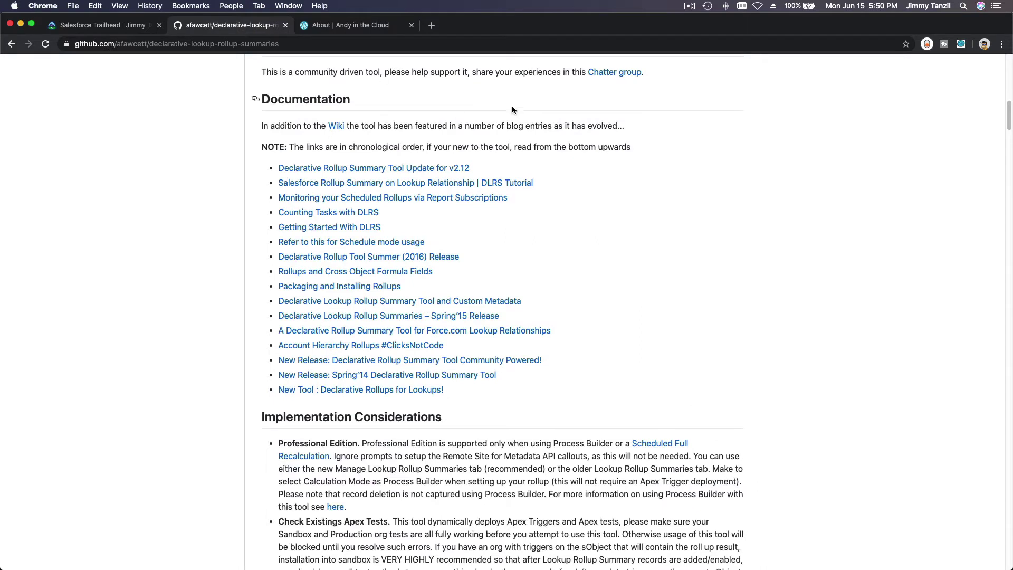
Step: Close the Andy in the Cloud About tab and scroll the GitHub README back to the top
{"action": "scroll", "coordinate": [512, 109], "scroll_direction": "up", "scroll_amount": 3}
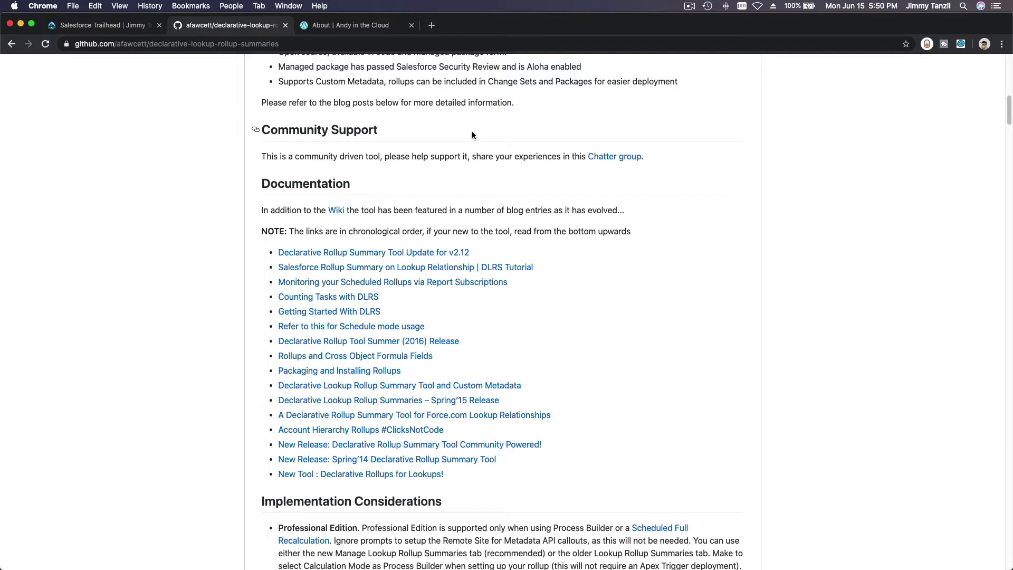
{"action": "scroll", "coordinate": [472, 135], "scroll_direction": "up", "scroll_amount": 1}
{"action": "left_click", "coordinate": [351, 25]}
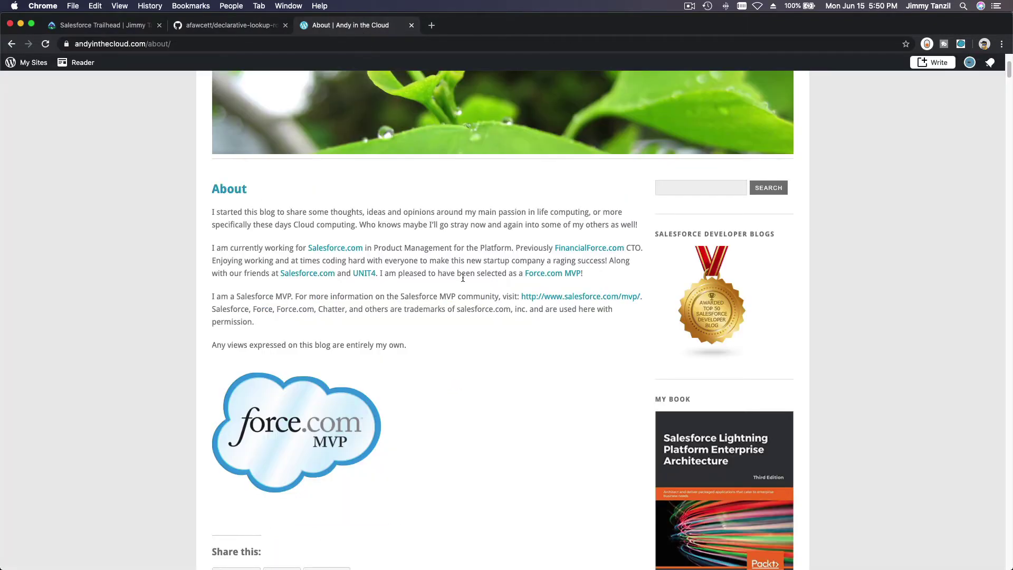
{"action": "scroll", "coordinate": [462, 277], "scroll_direction": "up", "scroll_amount": 5}
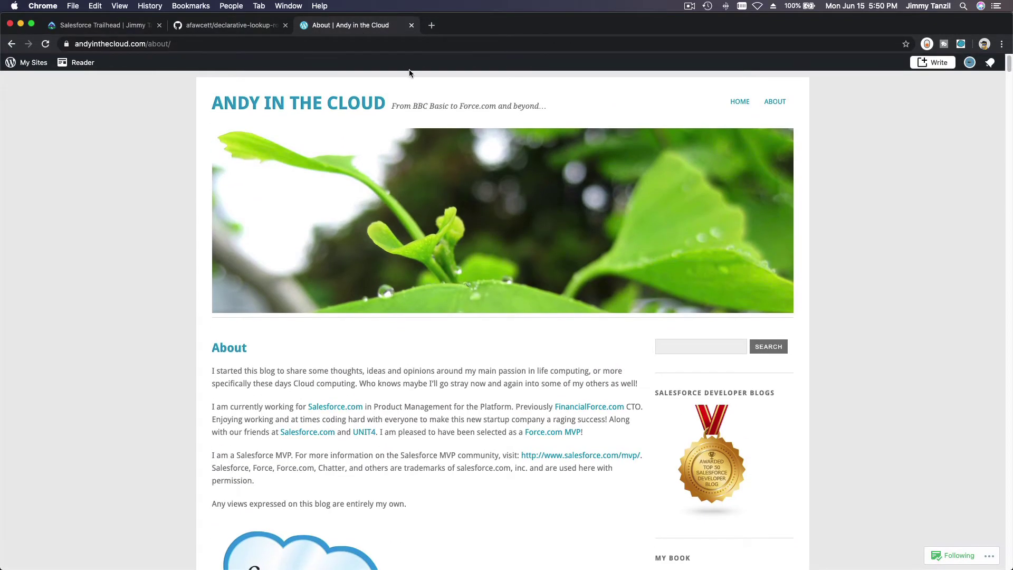
{"action": "left_click", "coordinate": [411, 25]}
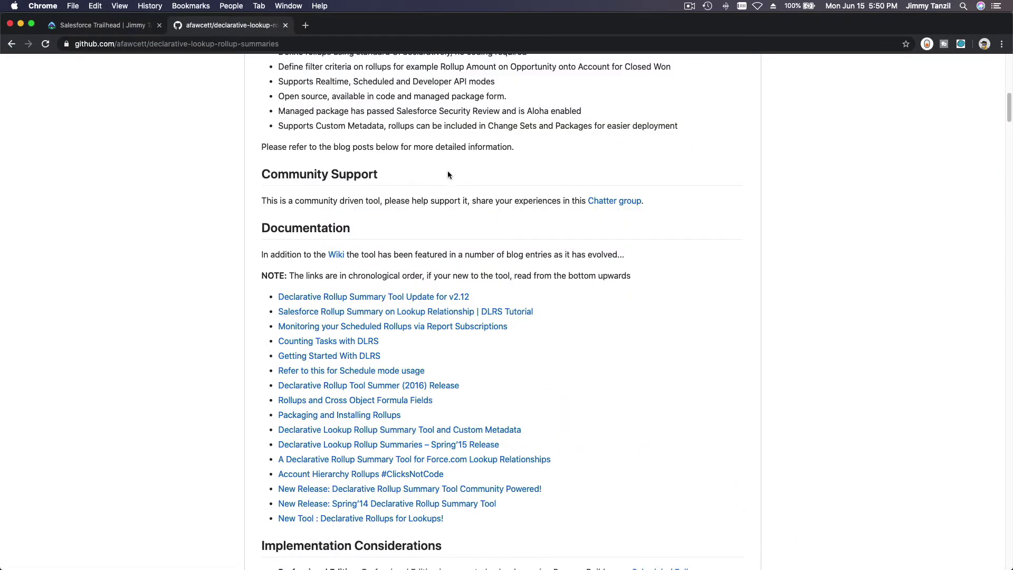
{"action": "scroll", "coordinate": [469, 178], "scroll_direction": "up", "scroll_amount": 3}
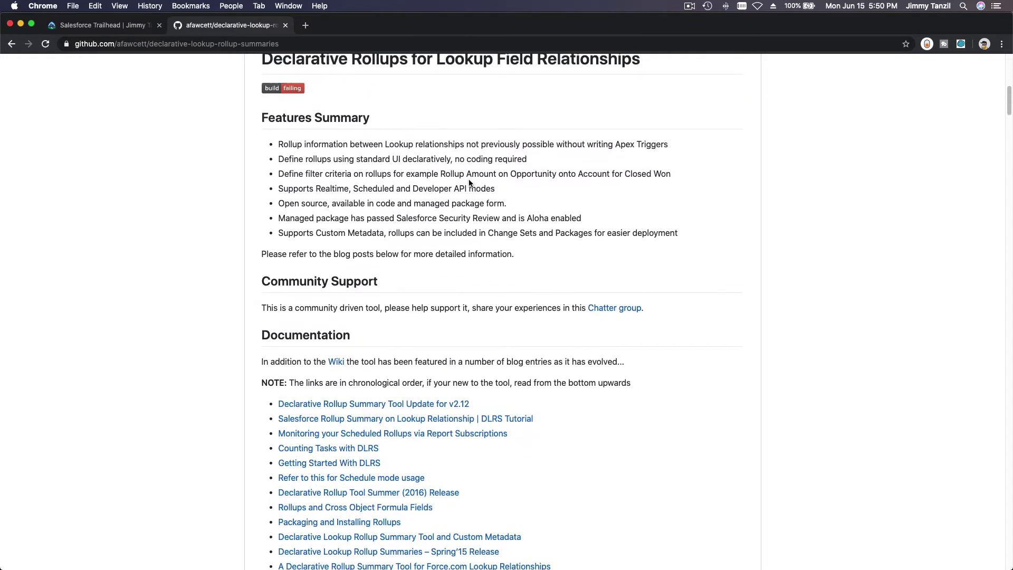
{"action": "scroll", "coordinate": [468, 182], "scroll_direction": "up", "scroll_amount": 3}
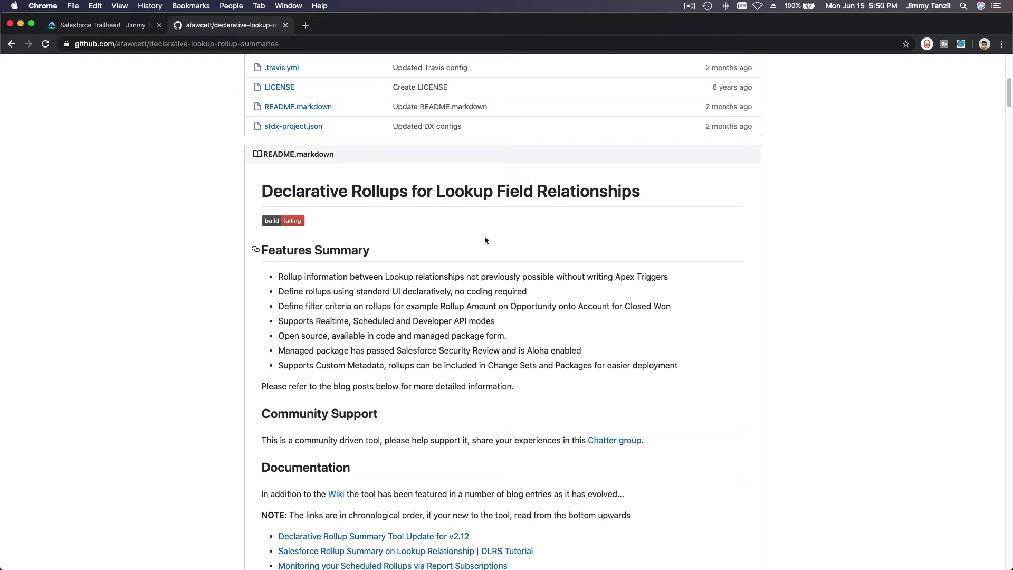
{"action": "scroll", "coordinate": [485, 212], "scroll_direction": "up", "scroll_amount": 2}
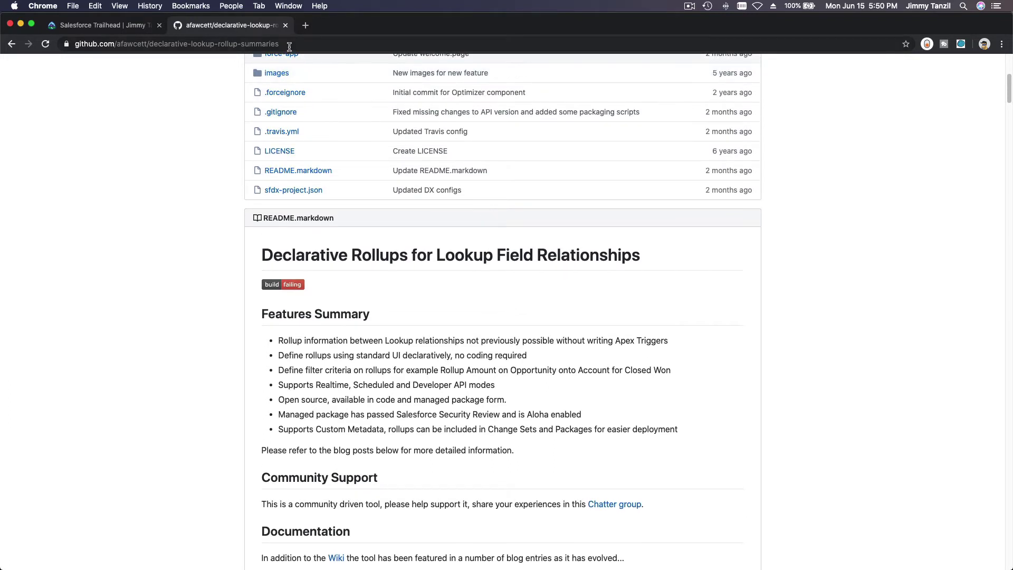
Step: Replace the GitHub page with Google search results for dlrs
{"action": "left_click", "coordinate": [292, 45]}
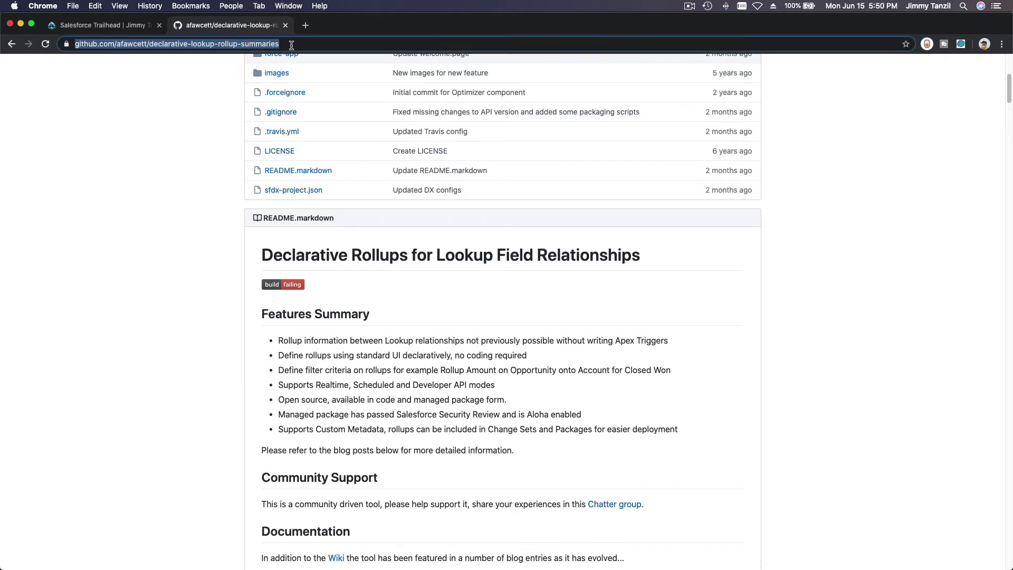
{"action": "type", "text": "dlrs"}
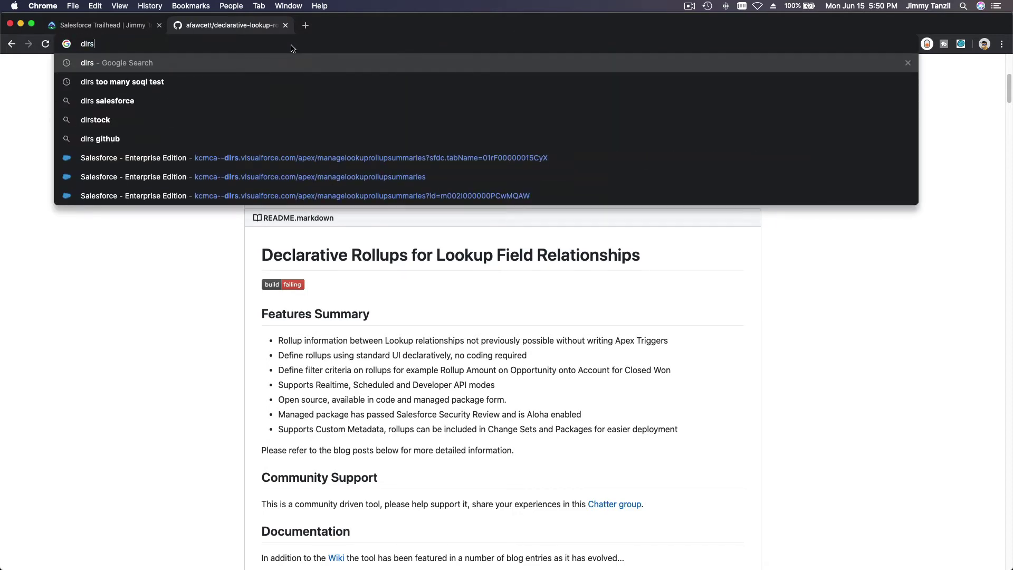
{"action": "key", "text": "Return"}
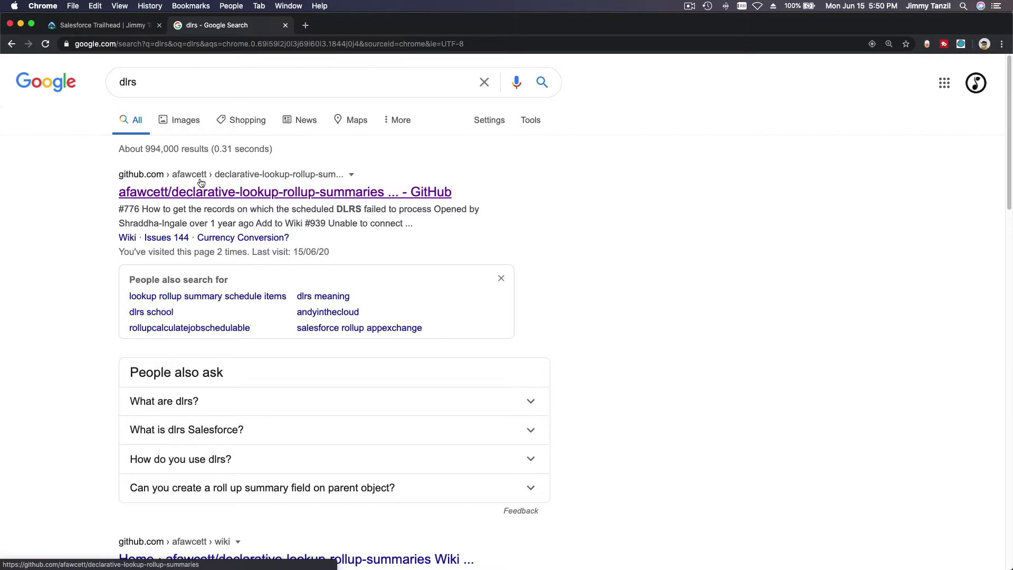
Step: Search the blog author's name in a new tab, then close that tab
{"action": "left_click", "coordinate": [305, 26]}
{"action": "type", "text": "and"}
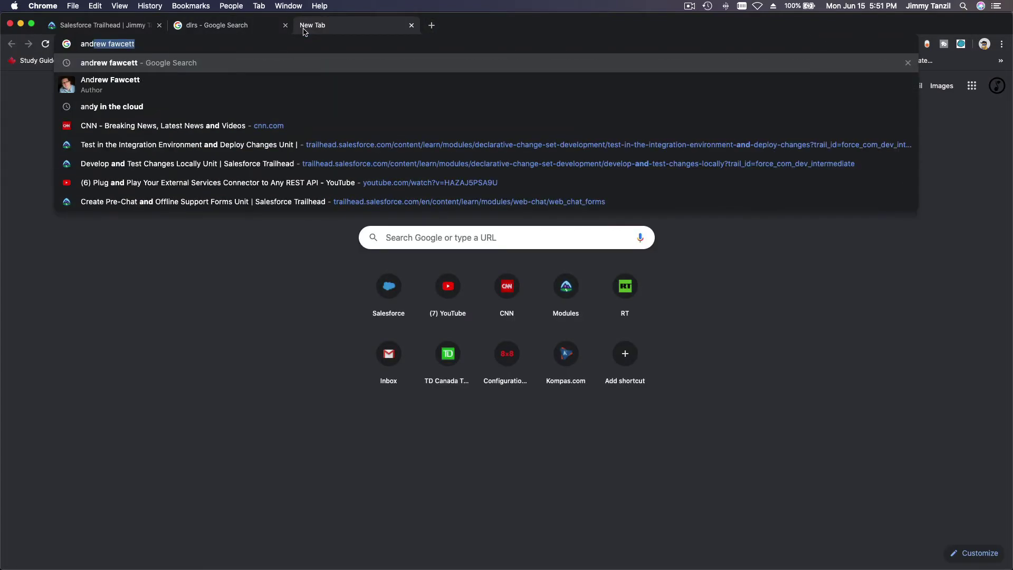
{"action": "key", "text": "Return"}
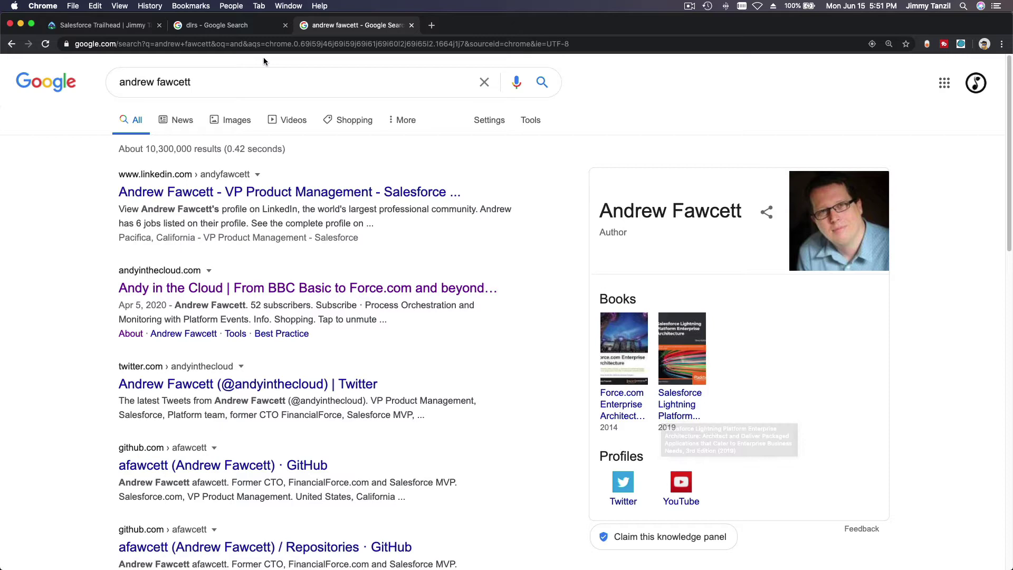
{"action": "left_click", "coordinate": [411, 26]}
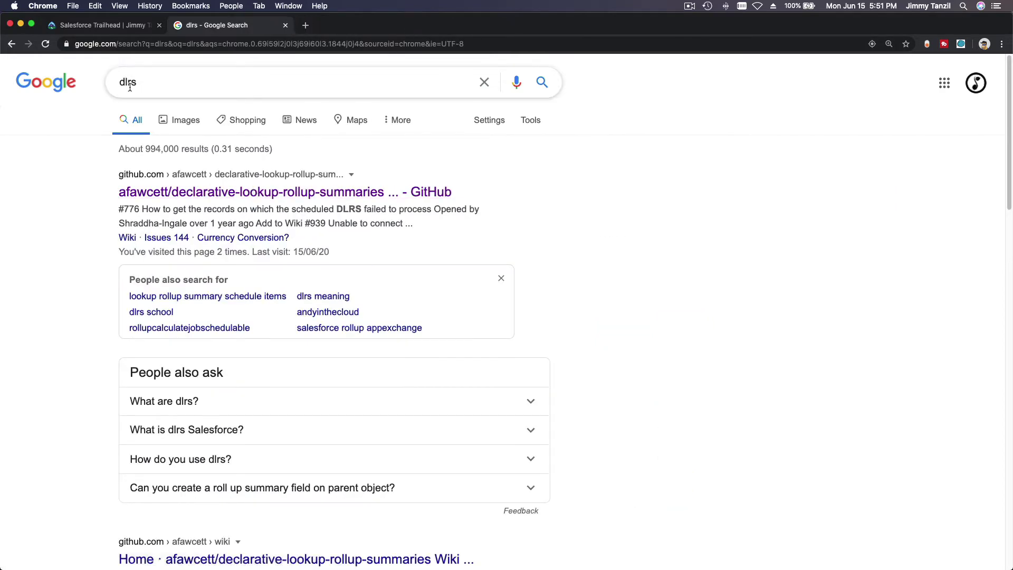
Step: Open the declarative-lookup-rollup-summaries repository and scroll to Packaged Release History's version 2.12 links
{"action": "left_click", "coordinate": [237, 200]}
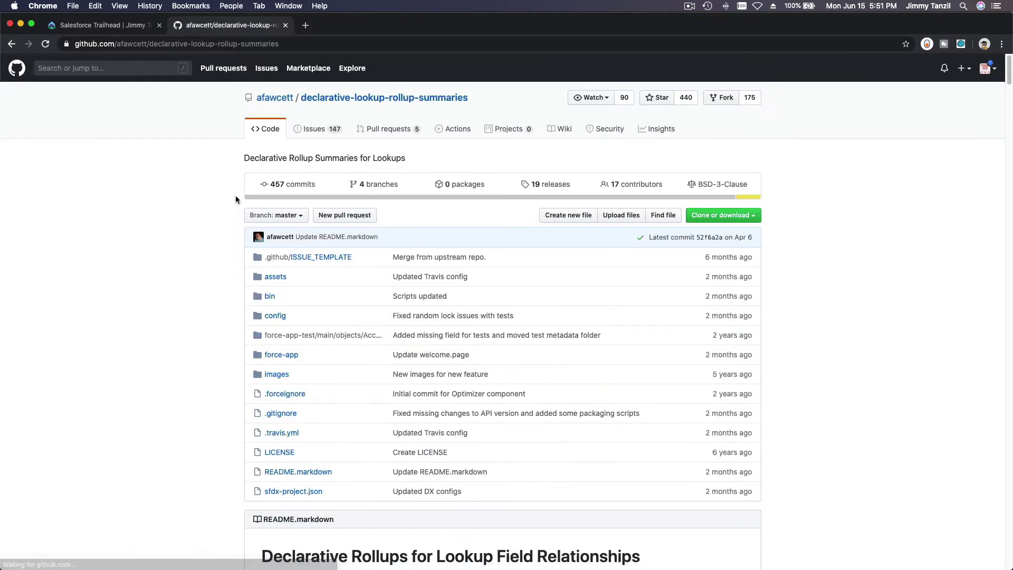
{"action": "scroll", "coordinate": [236, 199], "scroll_direction": "down", "scroll_amount": 10}
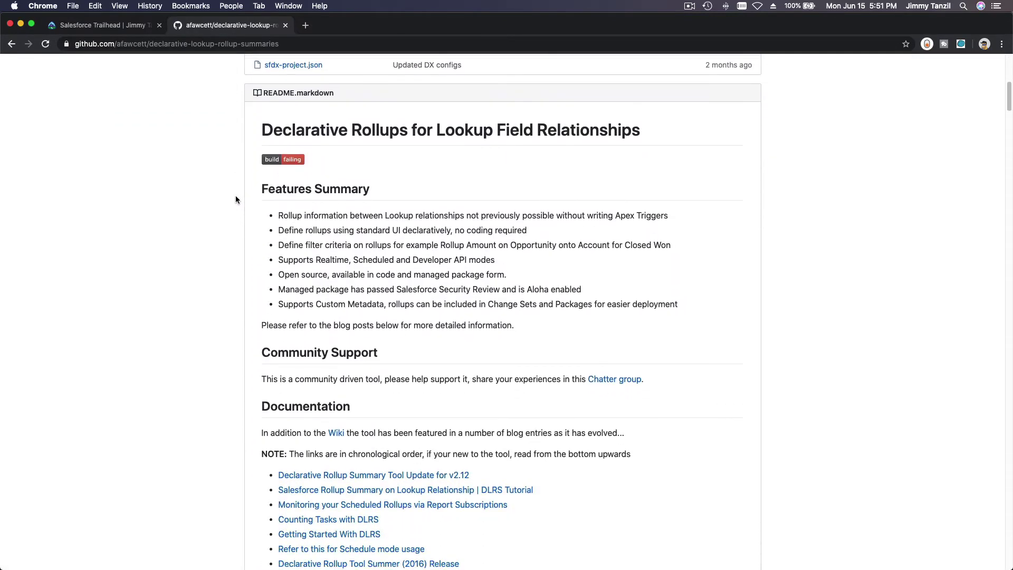
{"action": "scroll", "coordinate": [236, 200], "scroll_direction": "down", "scroll_amount": 5}
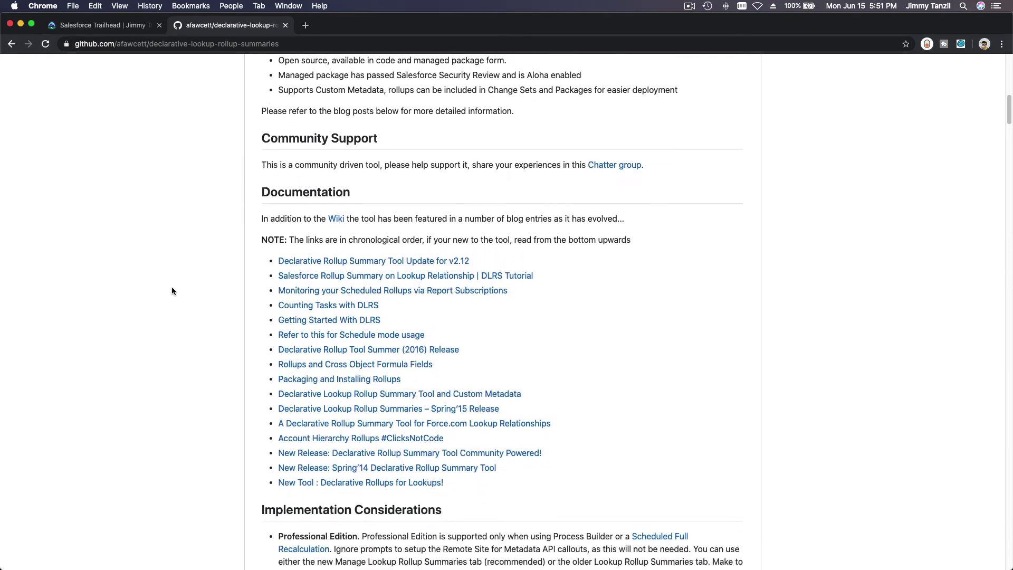
{"action": "scroll", "coordinate": [172, 290], "scroll_direction": "down", "scroll_amount": 16}
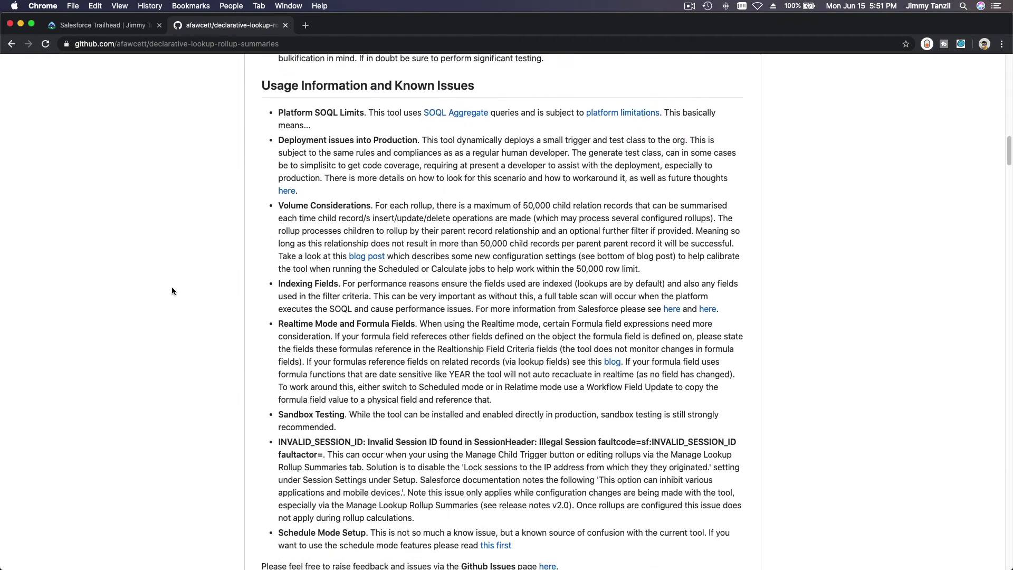
{"action": "scroll", "coordinate": [172, 291], "scroll_direction": "down", "scroll_amount": 8}
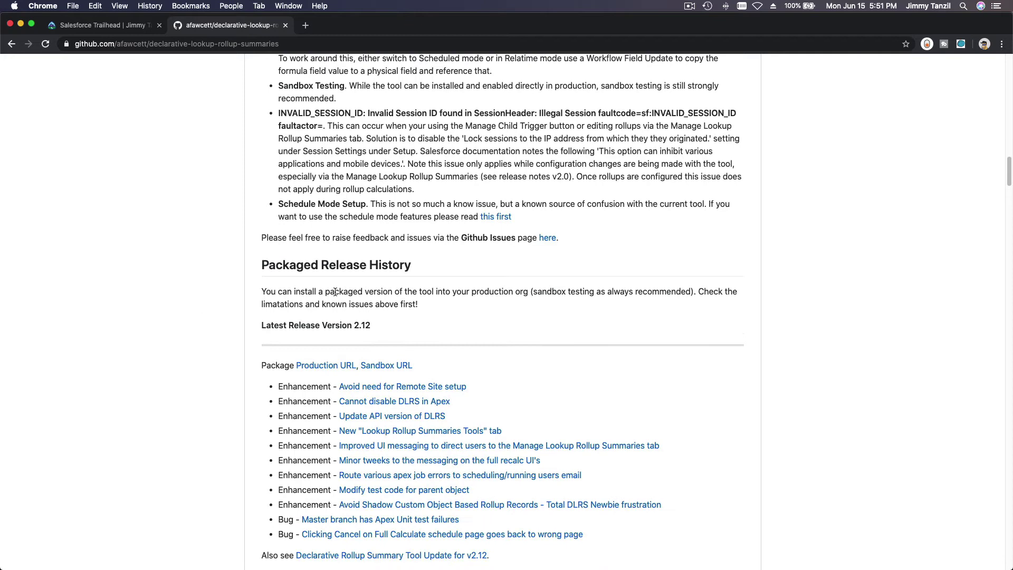
{"action": "scroll", "coordinate": [487, 283], "scroll_direction": "down", "scroll_amount": 2}
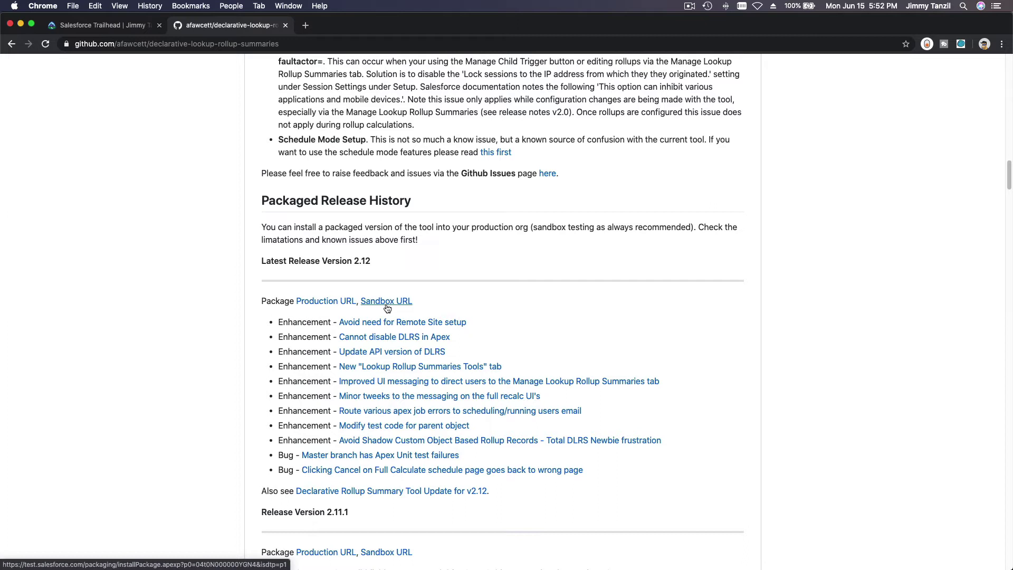
Step: Go back to the Trailhead hands-on orgs list and scroll to the Admin Advanced org
{"action": "left_click", "coordinate": [103, 25]}
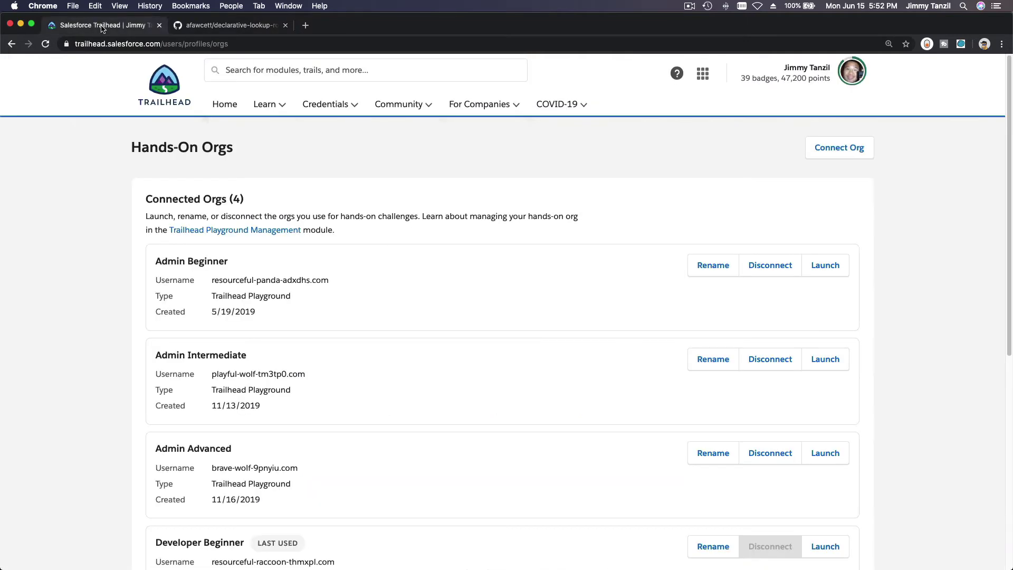
{"action": "scroll", "coordinate": [316, 311], "scroll_direction": "down", "scroll_amount": 3}
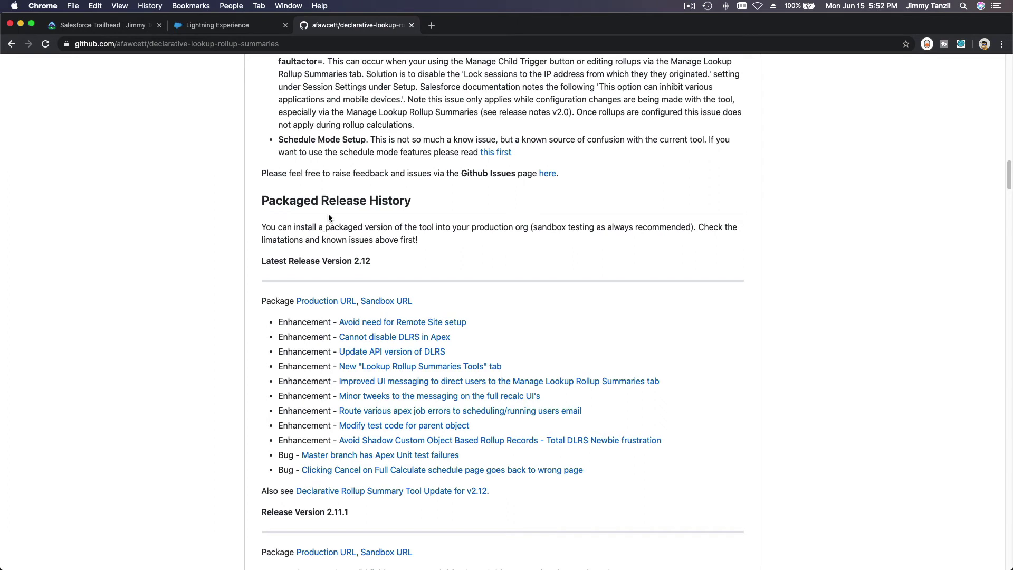
Step: Install Declarative Lookup Rollup Summaries 2.12 via the Production URL for all users
{"action": "left_click", "coordinate": [324, 302]}
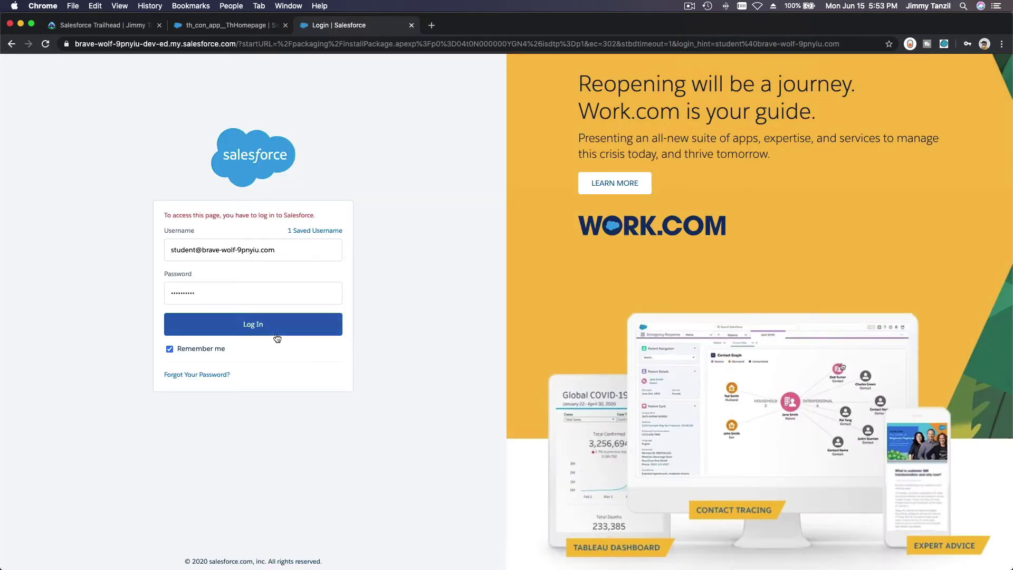
{"action": "left_click", "coordinate": [263, 332]}
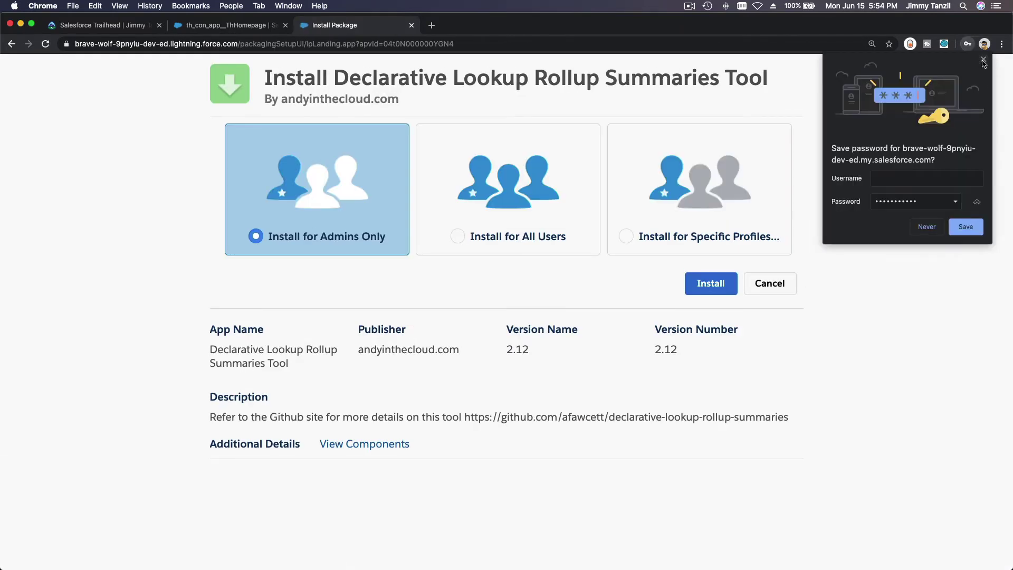
{"action": "left_click", "coordinate": [460, 237]}
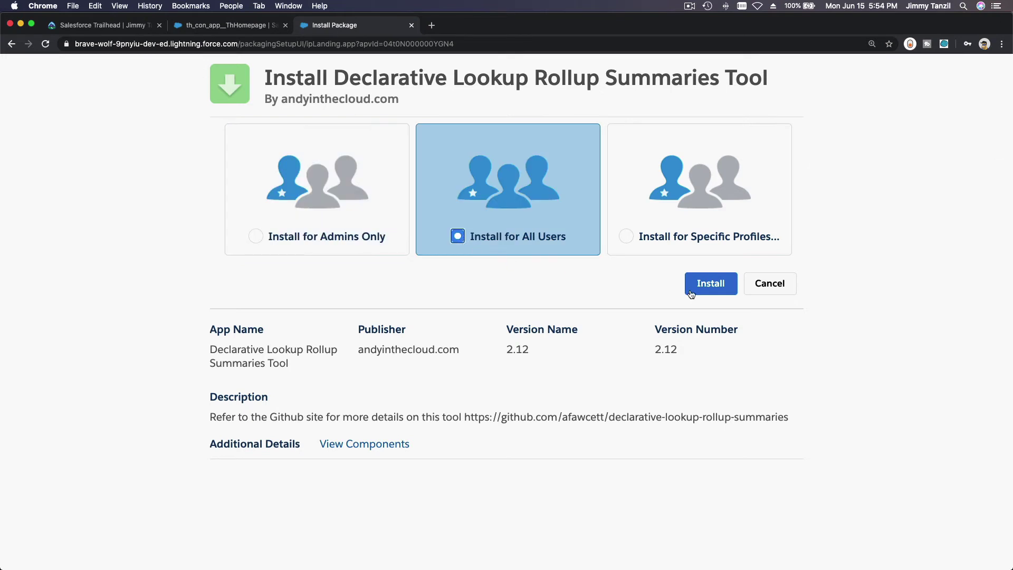
{"action": "left_click", "coordinate": [712, 285]}
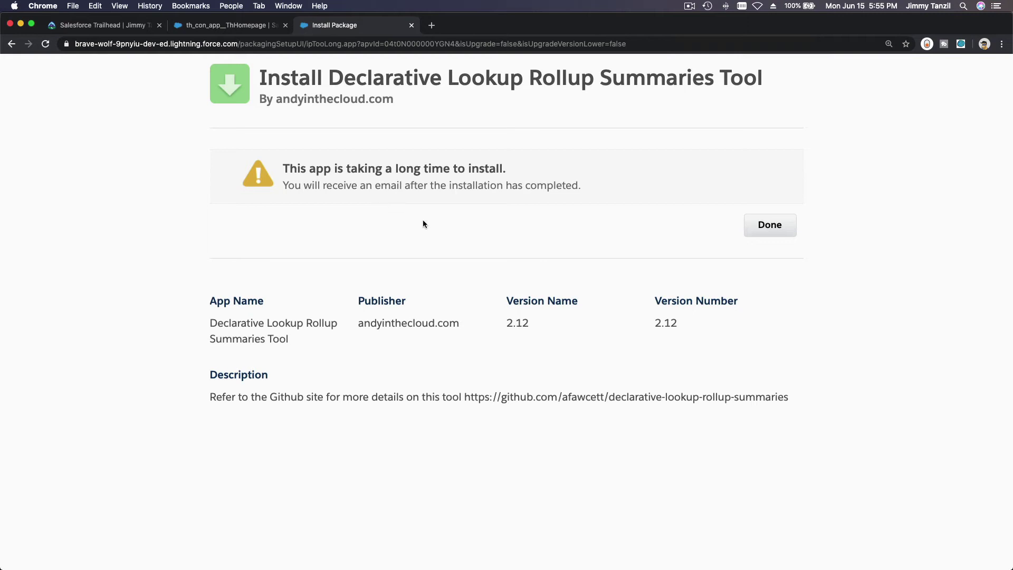
Step: Dismiss the install completion notice and the security alert banner
{"action": "left_click", "coordinate": [765, 238]}
{"action": "left_click", "coordinate": [769, 226]}
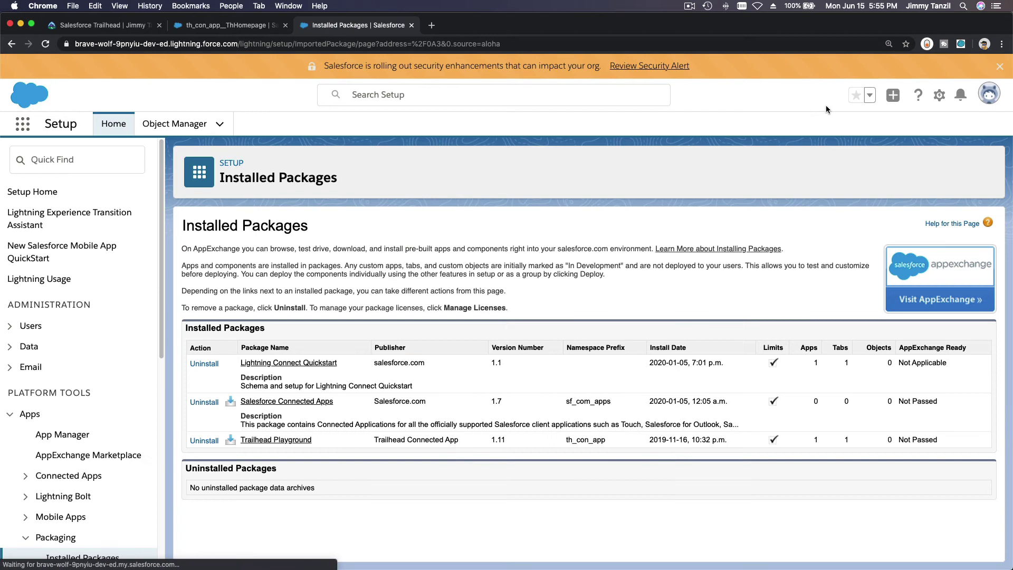
{"action": "left_click", "coordinate": [998, 72]}
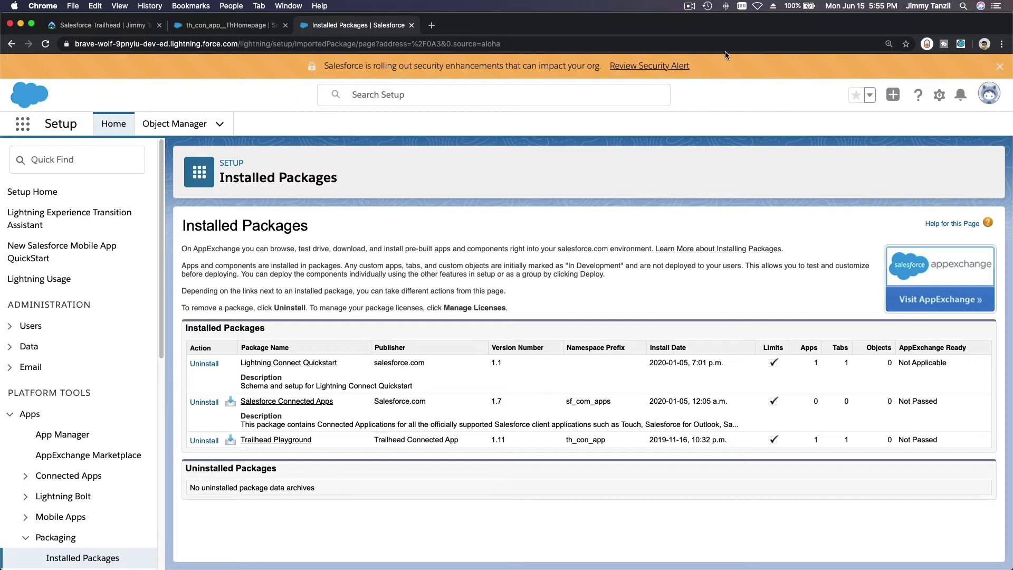
{"action": "left_click", "coordinate": [1002, 67]}
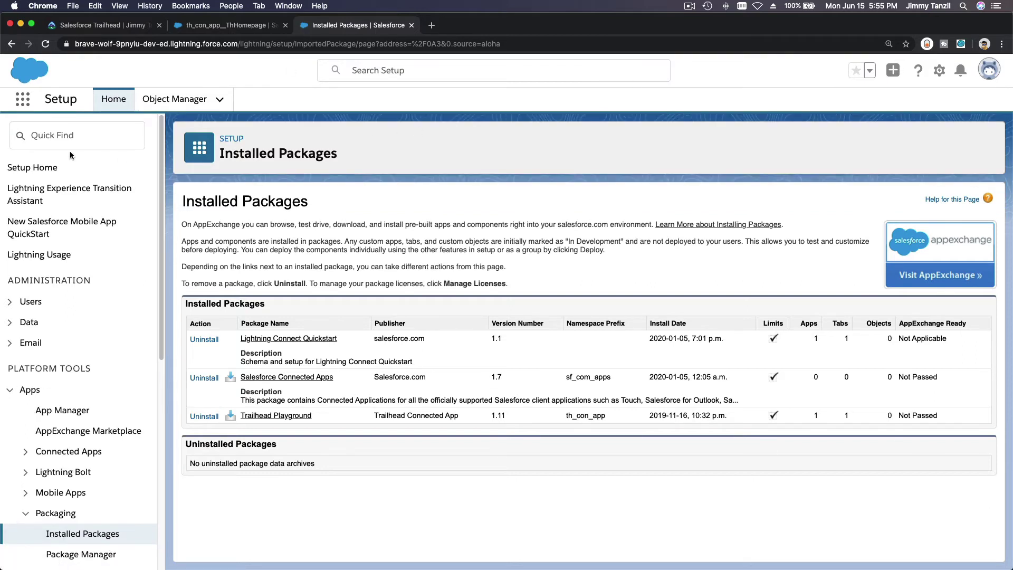
Step: Open the Declarative Lookup Rollup Summaries app through App Launcher search 'Look' and its Manage Lookup Rollup Summaries tab
{"action": "left_click", "coordinate": [21, 108]}
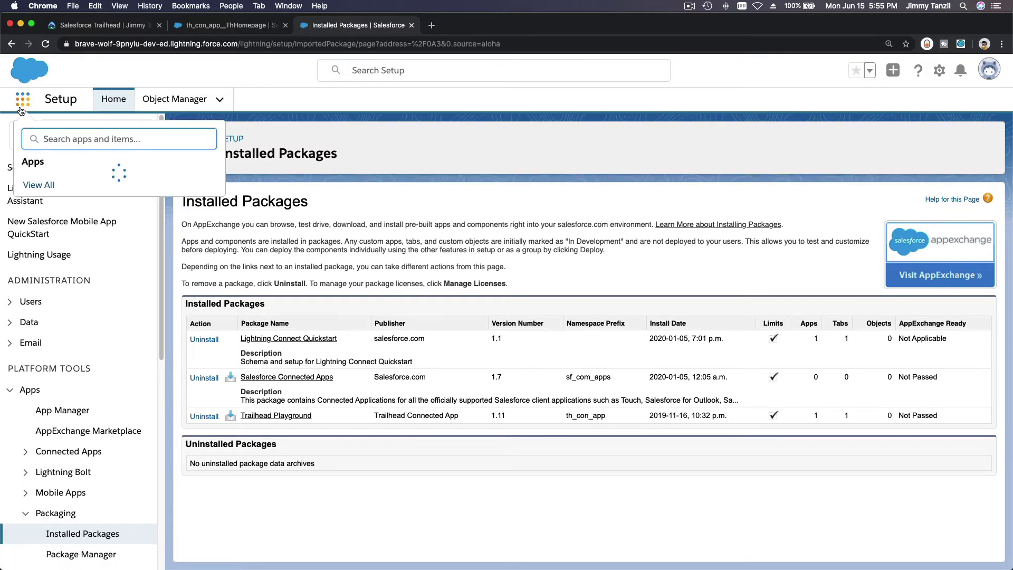
{"action": "type", "text": "Look"}
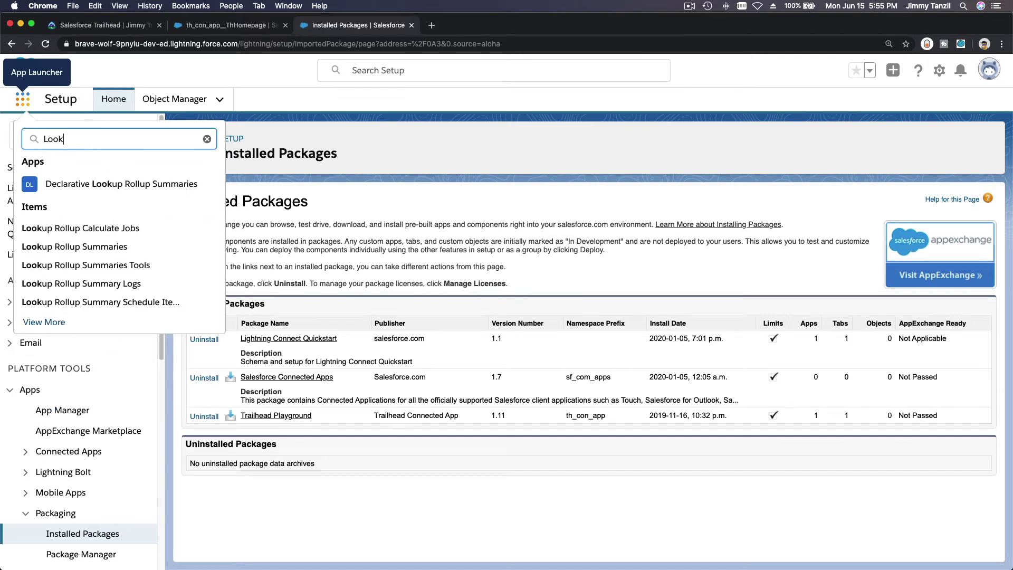
{"action": "left_click", "coordinate": [61, 184]}
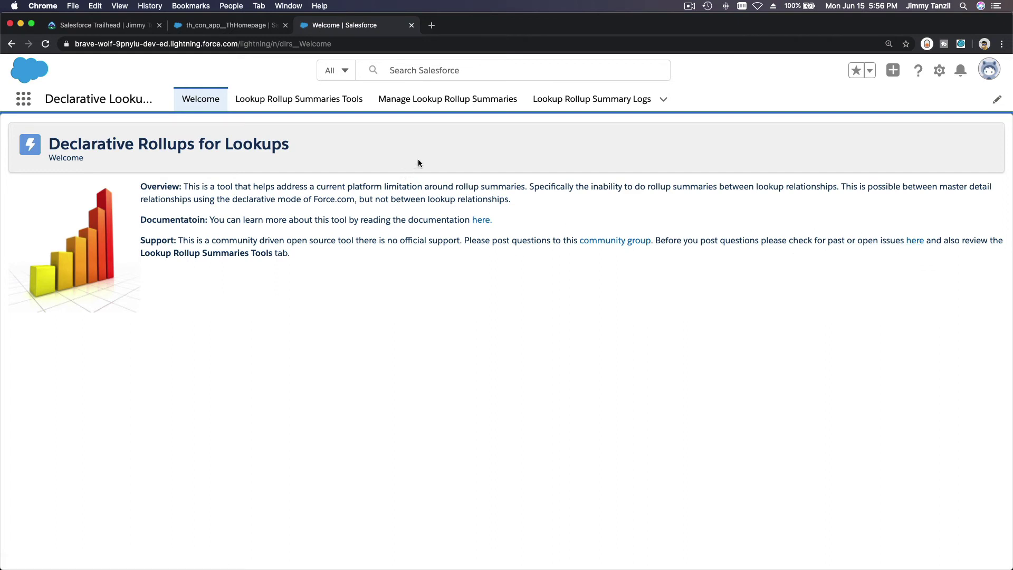
{"action": "left_click", "coordinate": [463, 105]}
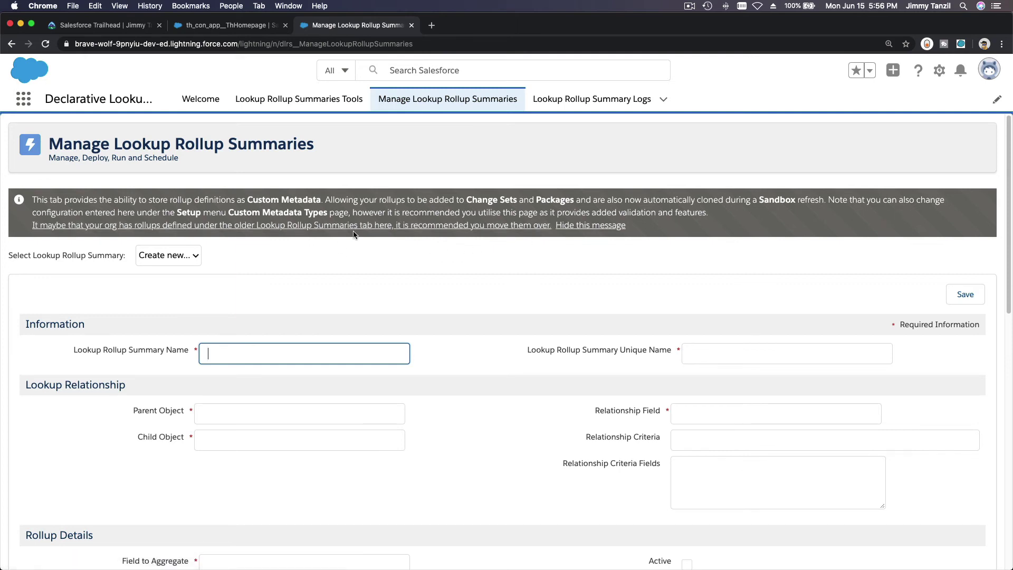
Step: Hide the custom-metadata info message and check the Create new... rollup summary dropdown options
{"action": "left_click", "coordinate": [583, 230]}
{"action": "scroll", "coordinate": [493, 214], "scroll_direction": "down", "scroll_amount": 5}
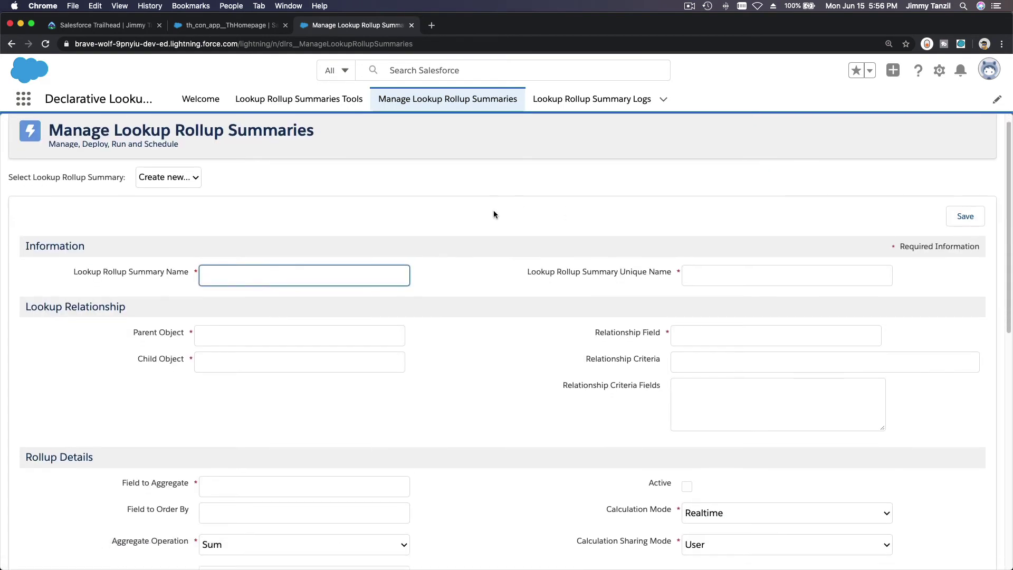
{"action": "scroll", "coordinate": [494, 214], "scroll_direction": "down", "scroll_amount": 4}
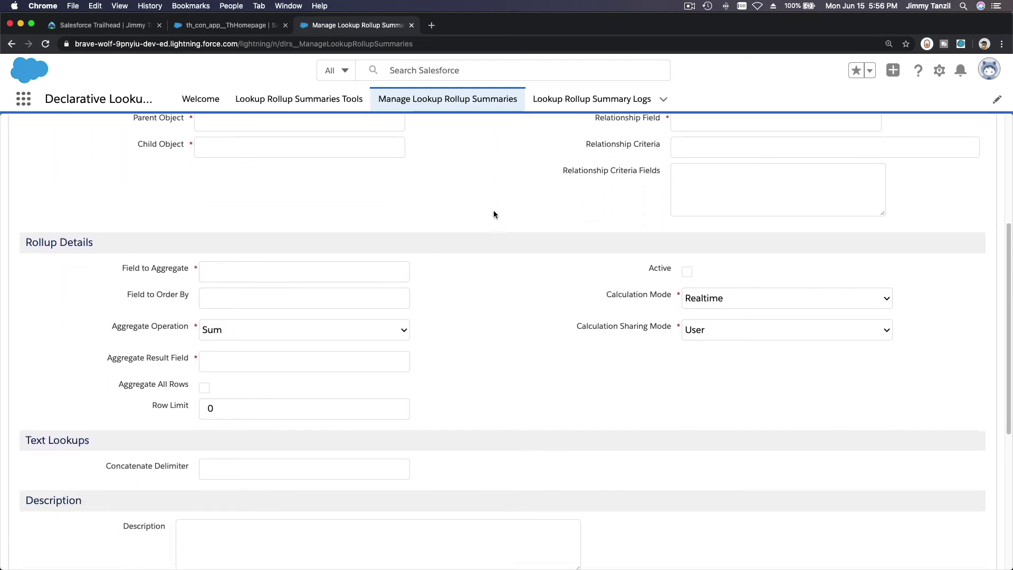
{"action": "scroll", "coordinate": [494, 214], "scroll_direction": "up", "scroll_amount": 3}
{"action": "scroll", "coordinate": [493, 213], "scroll_direction": "up", "scroll_amount": 3}
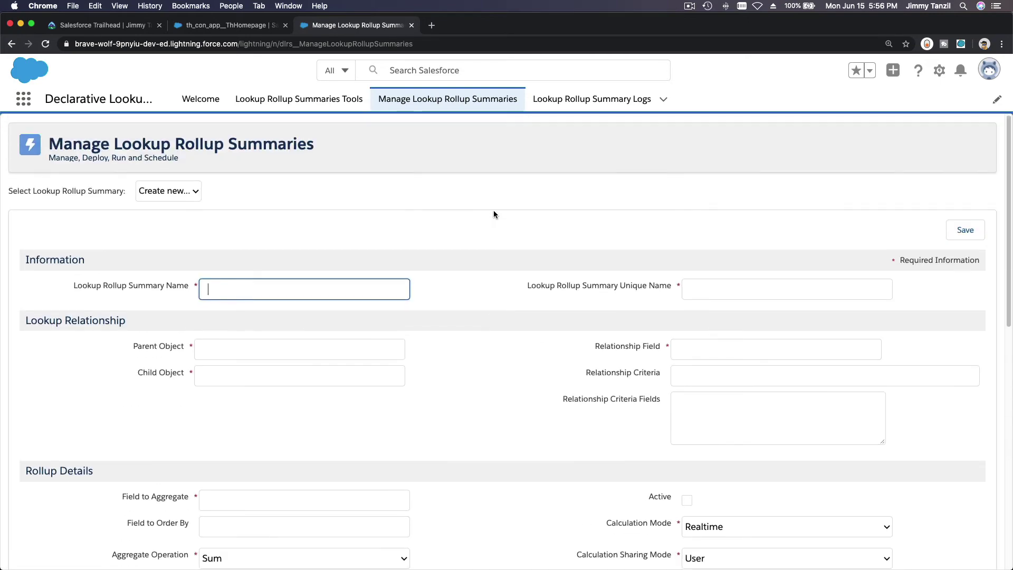
{"action": "left_click", "coordinate": [492, 176]}
{"action": "left_click", "coordinate": [183, 197]}
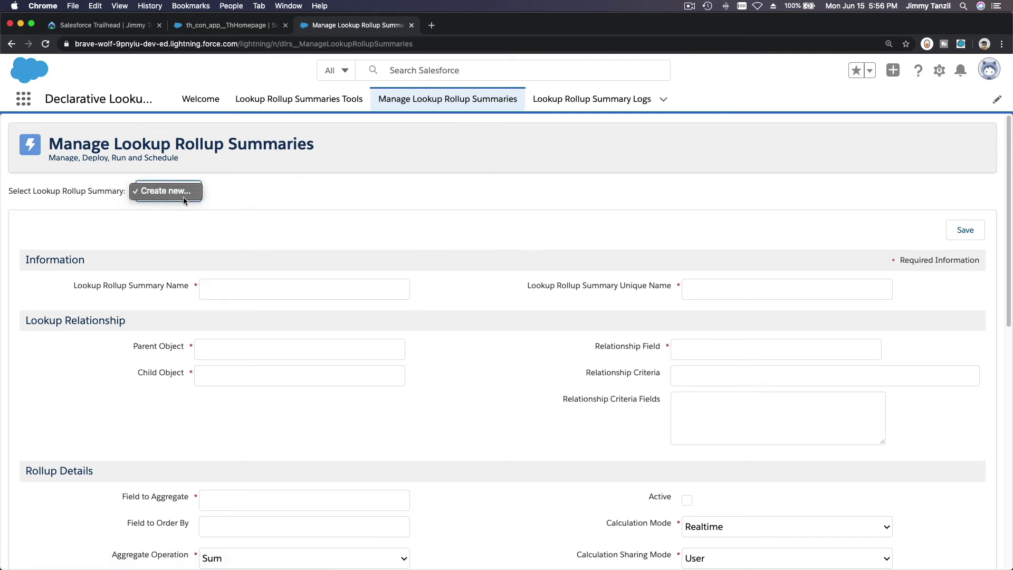
{"action": "left_click", "coordinate": [294, 205]}
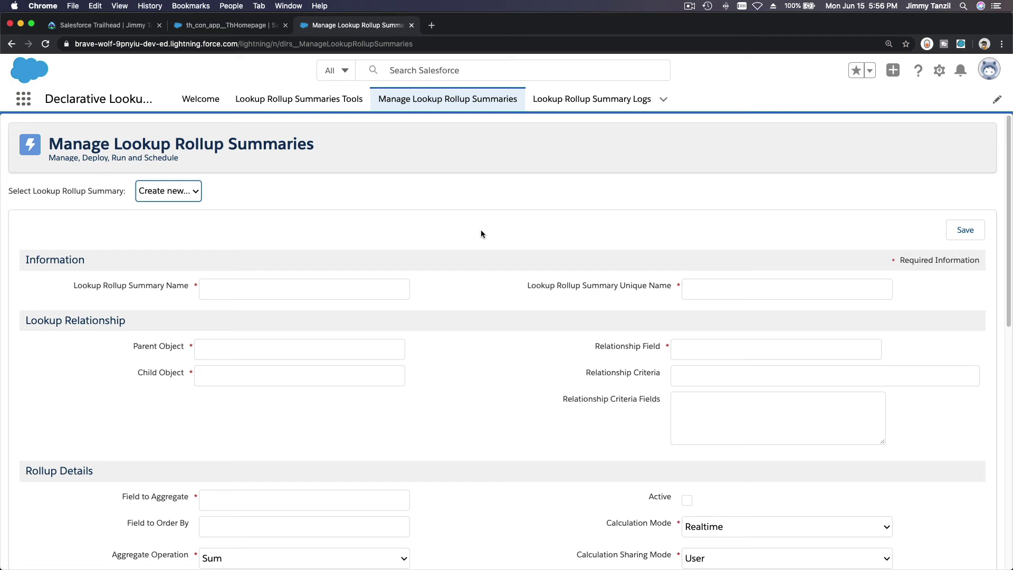
{"action": "left_click", "coordinate": [480, 232]}
Step: Scroll the AppExchange home page past the Trending Now list to reach Blaze Your Trail
{"action": "scroll", "coordinate": [496, 273], "scroll_direction": "down", "scroll_amount": 4}
{"action": "scroll", "coordinate": [496, 274], "scroll_direction": "up", "scroll_amount": 4}
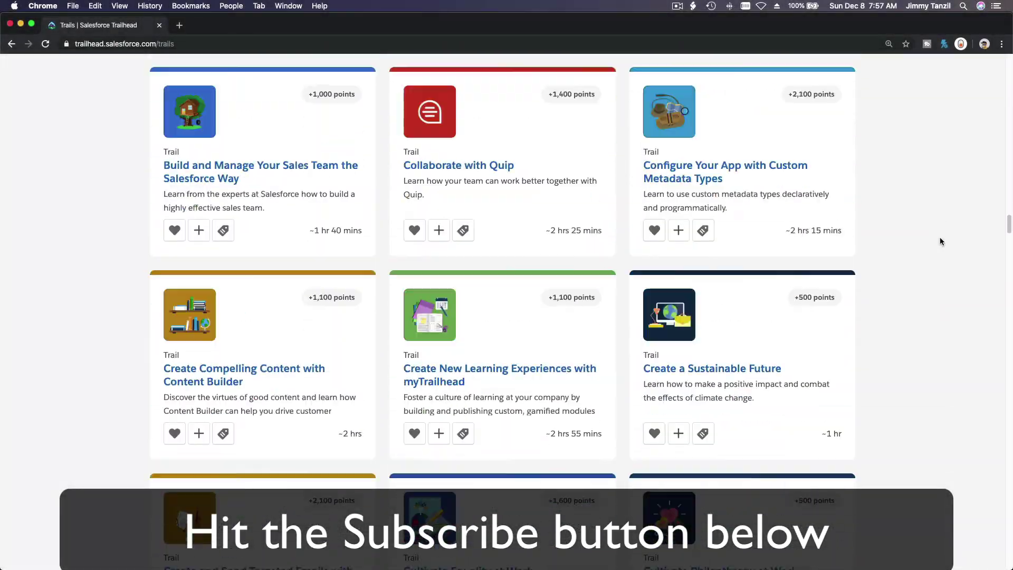
{"action": "scroll", "coordinate": [939, 242], "scroll_direction": "down", "scroll_amount": 10}
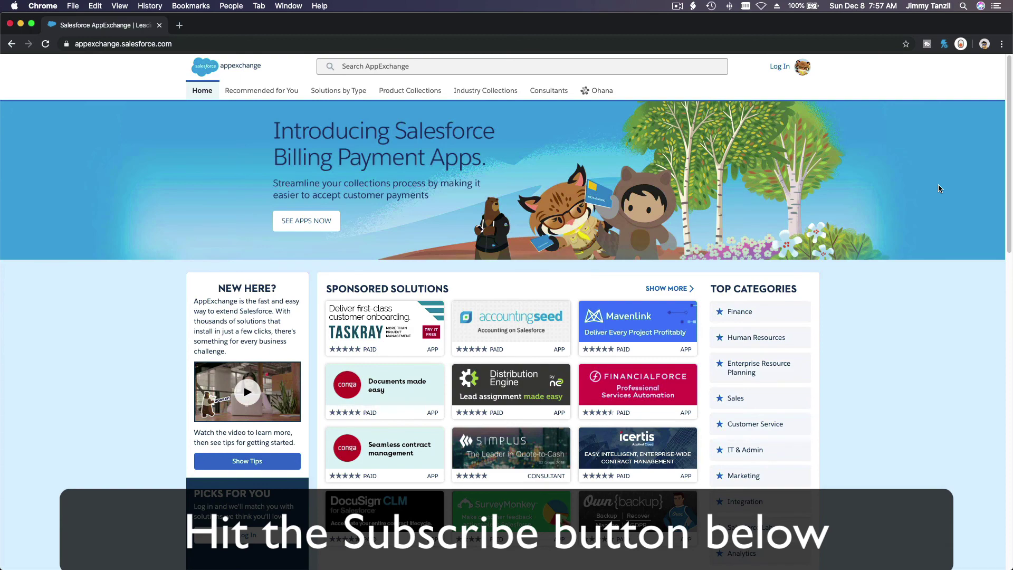
{"action": "scroll", "coordinate": [939, 189], "scroll_direction": "down", "scroll_amount": 10}
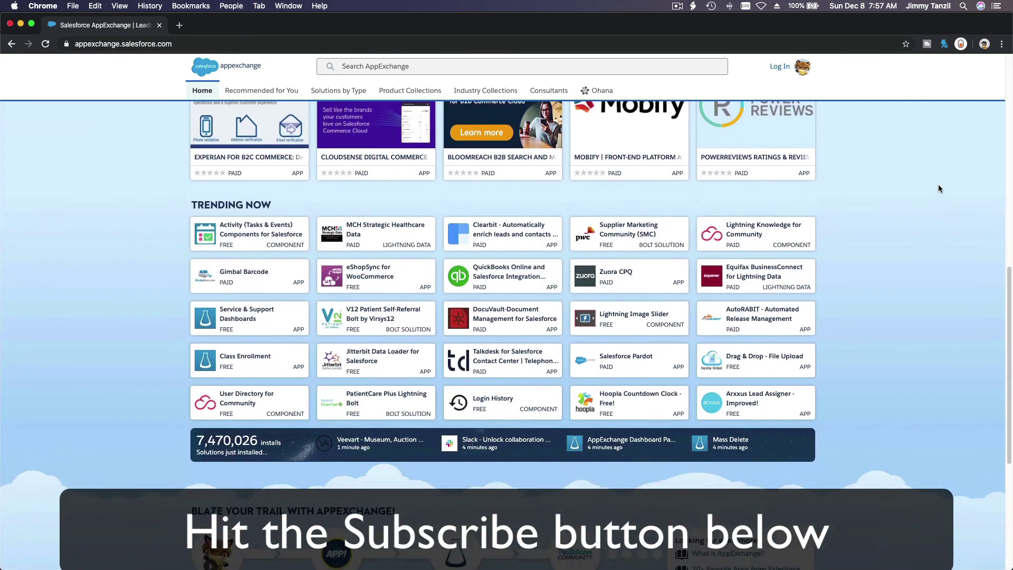
{"action": "scroll", "coordinate": [938, 189], "scroll_direction": "down", "scroll_amount": 5}
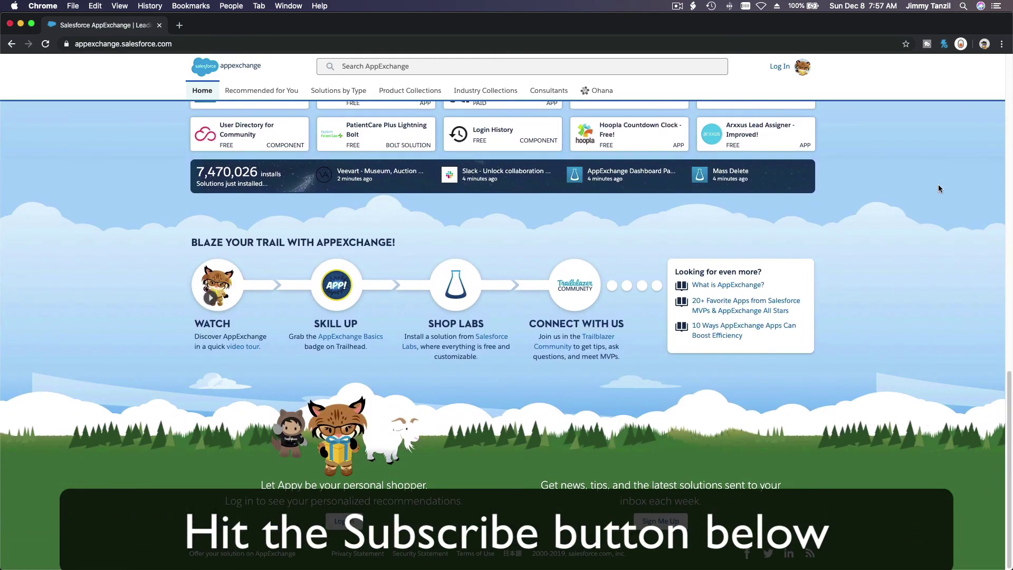